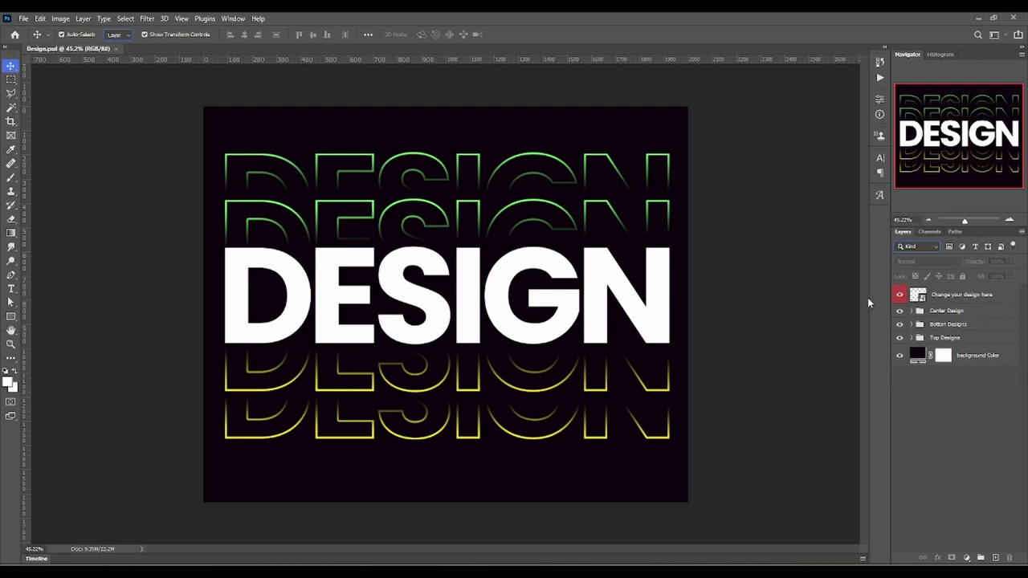
- Examine the contents of the Center Design, Bottom Designs and Top Designs layer groups and the background Color layer
left_click(910, 311)
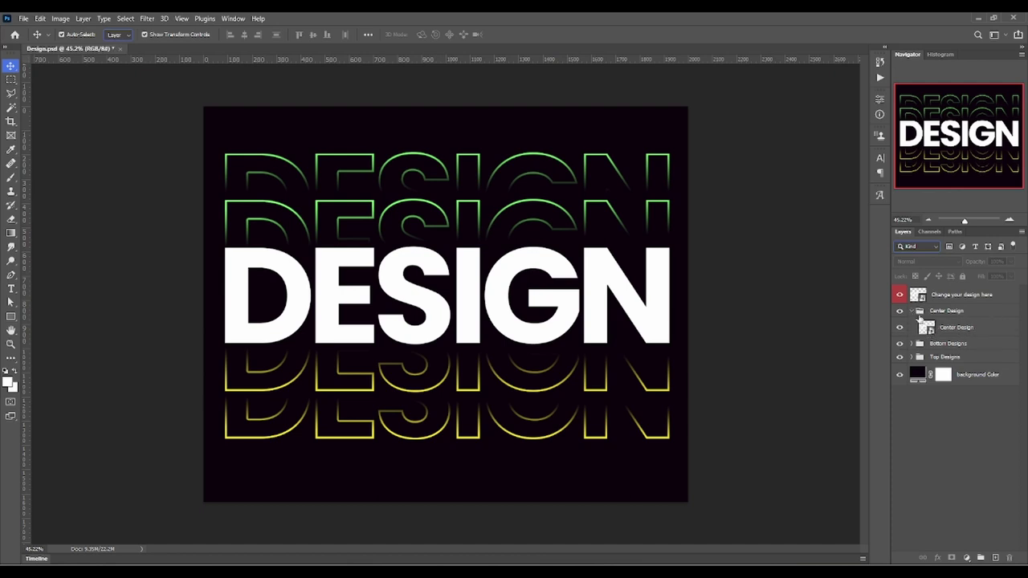
left_click(912, 313)
left_click(910, 324)
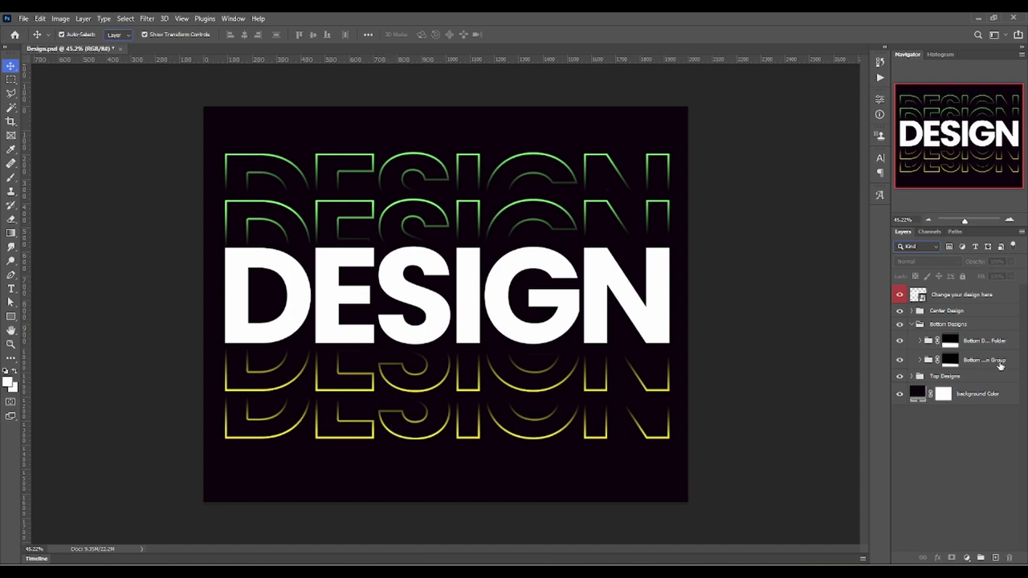
left_click(920, 342)
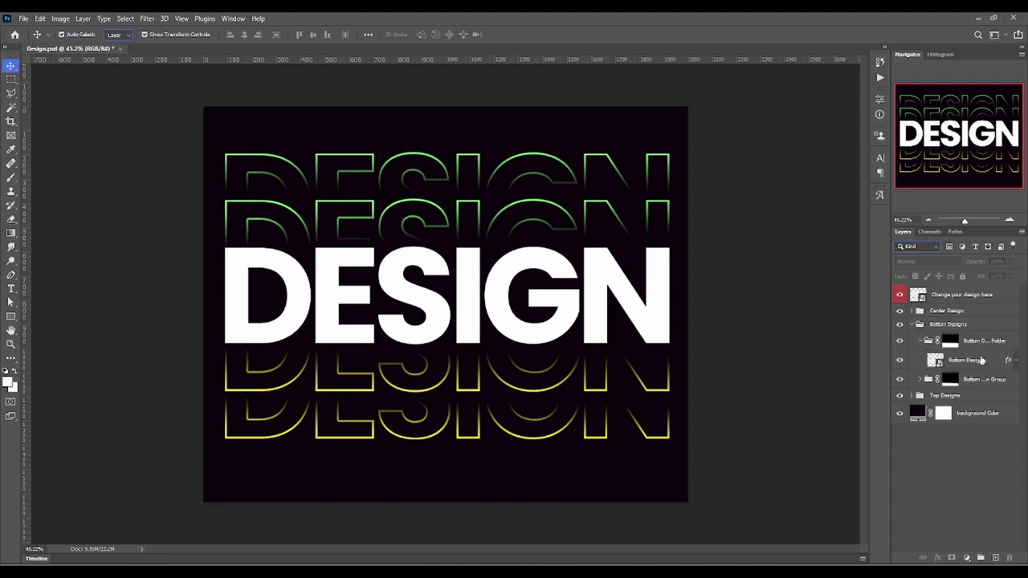
left_click(920, 341)
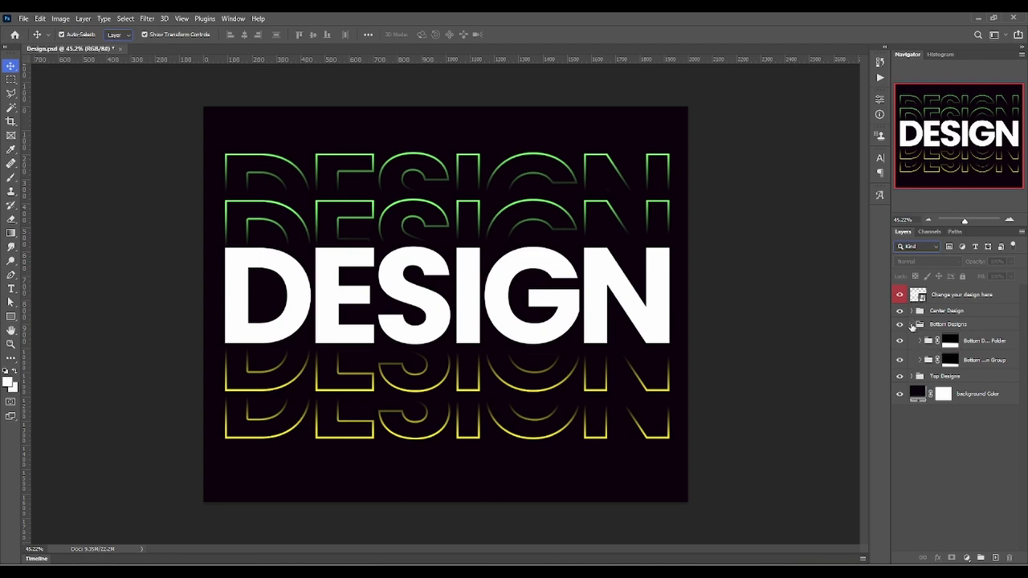
left_click(912, 324)
left_click(911, 338)
left_click(919, 356)
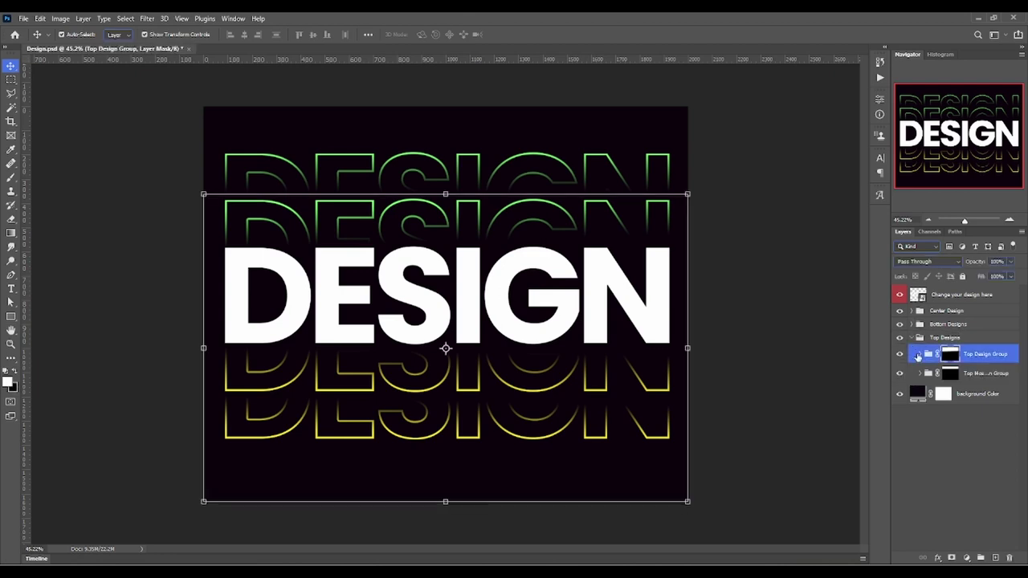
left_click(920, 354)
left_click(920, 355)
left_click(916, 340)
left_click(913, 338)
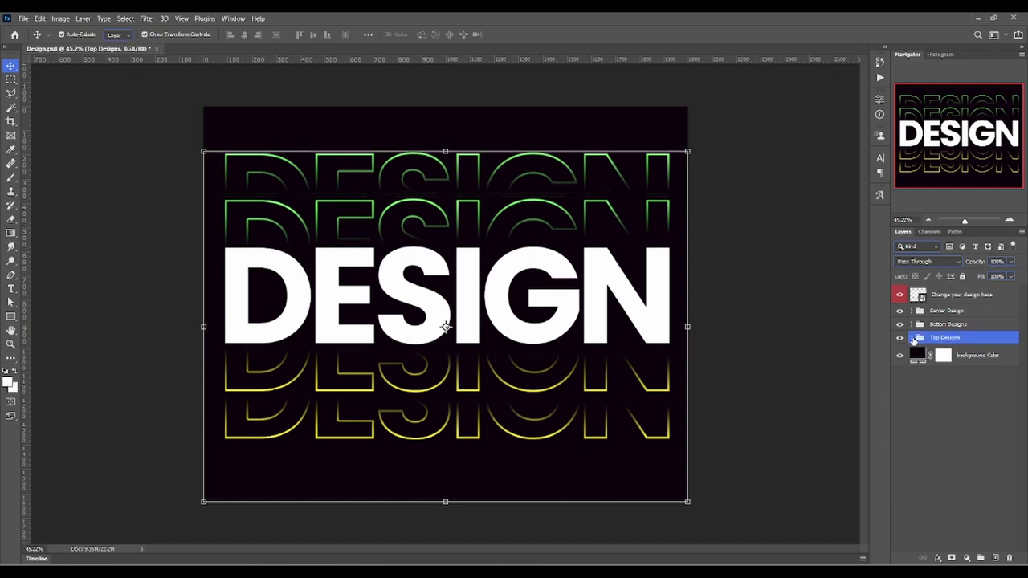
left_click(977, 361)
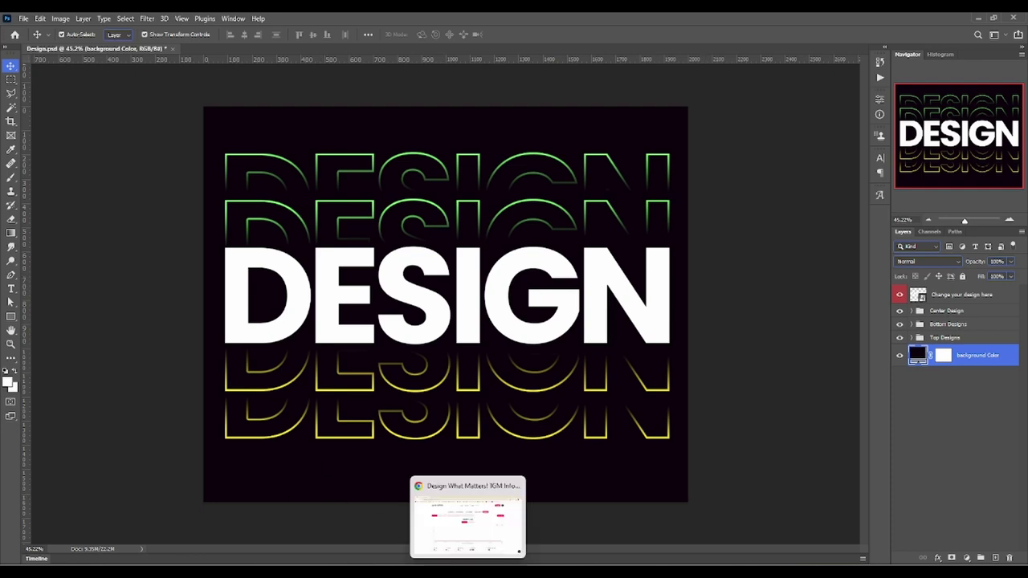
- Switch to the creator dashboard in Chrome, start a new post and add Design copy.jpg from the "design by me" folder as its image
left_click(470, 518)
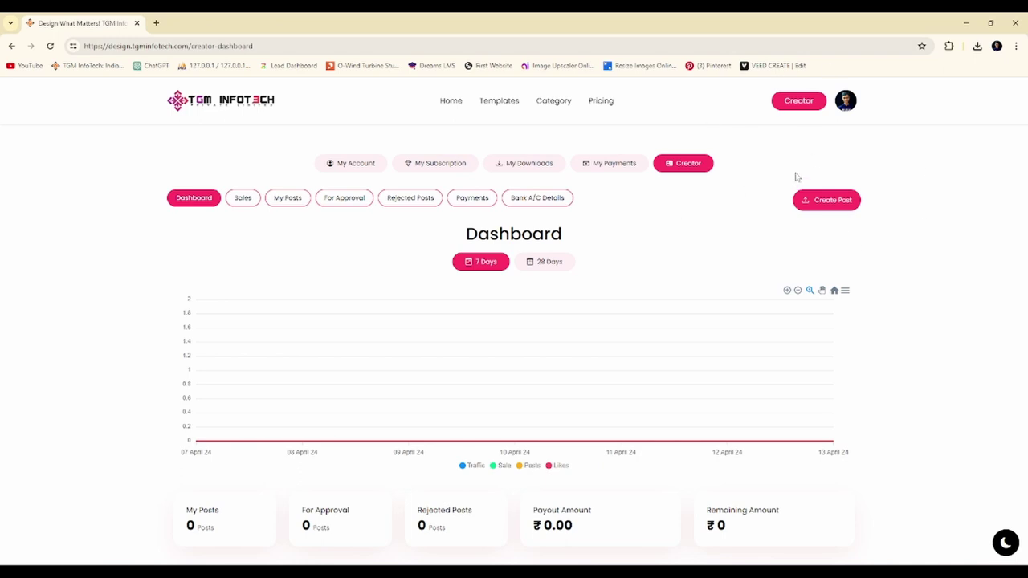
left_click(826, 201)
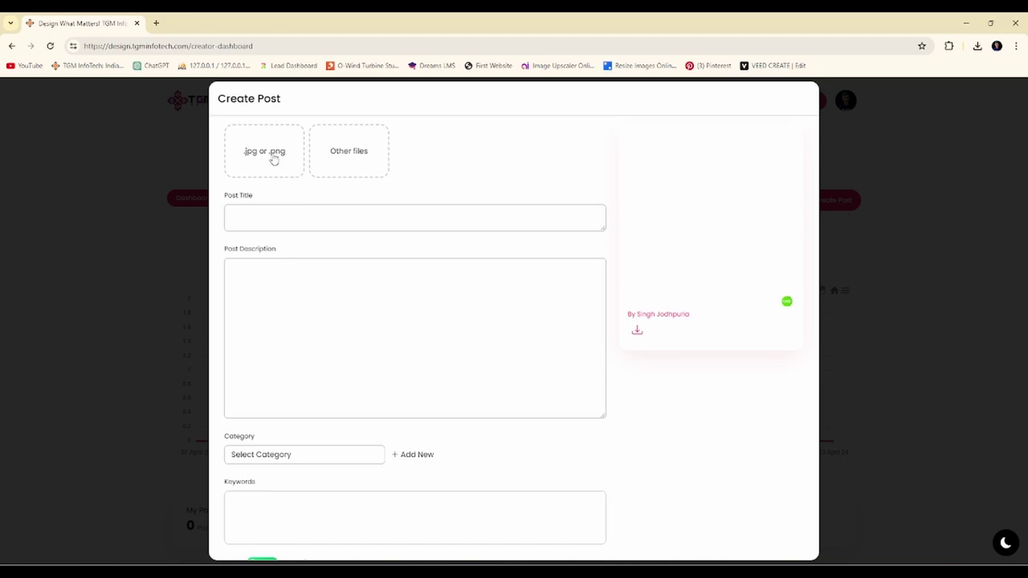
left_click(273, 159)
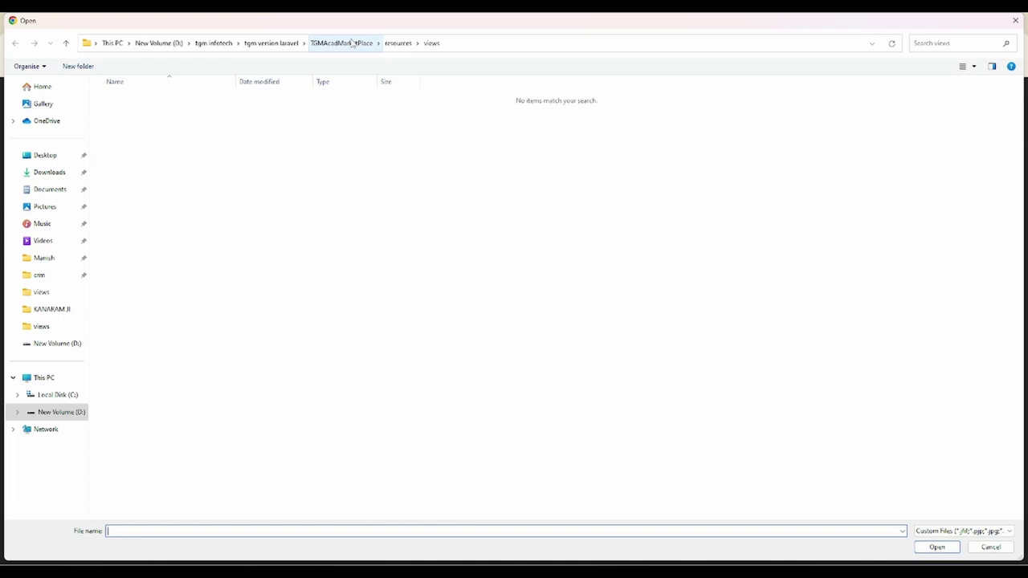
left_click(352, 42)
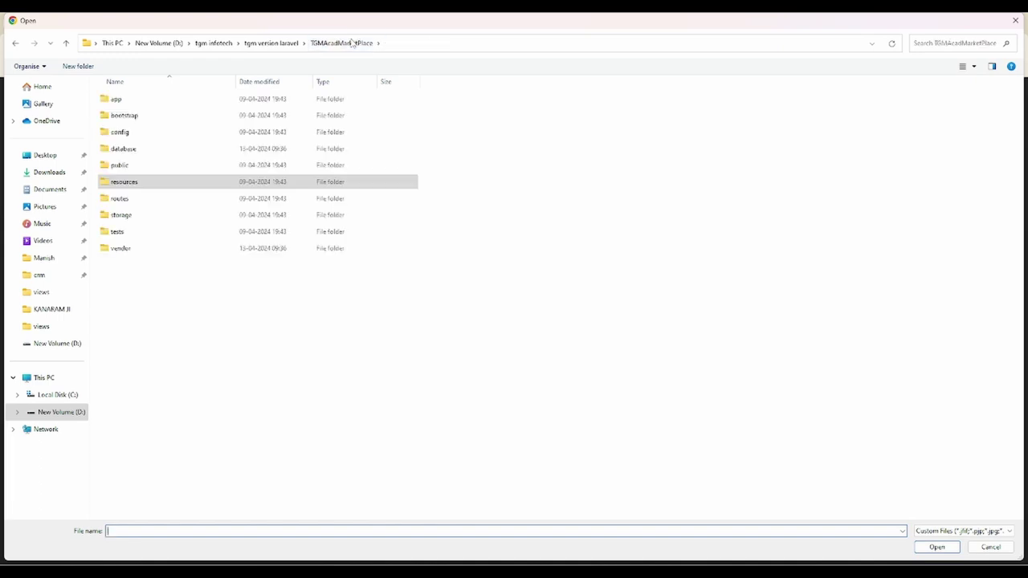
left_click(292, 43)
left_click(228, 45)
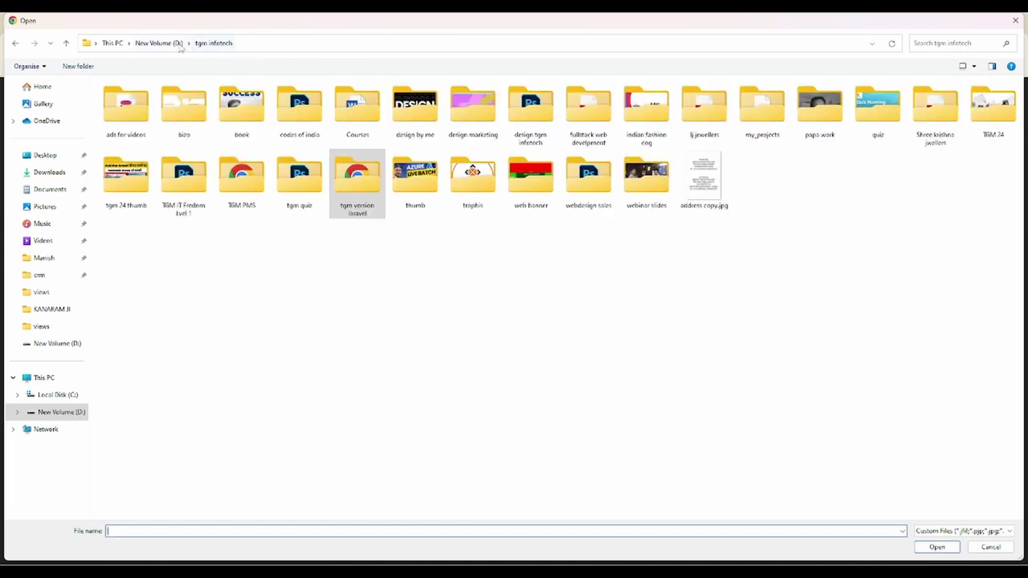
double_click(430, 112)
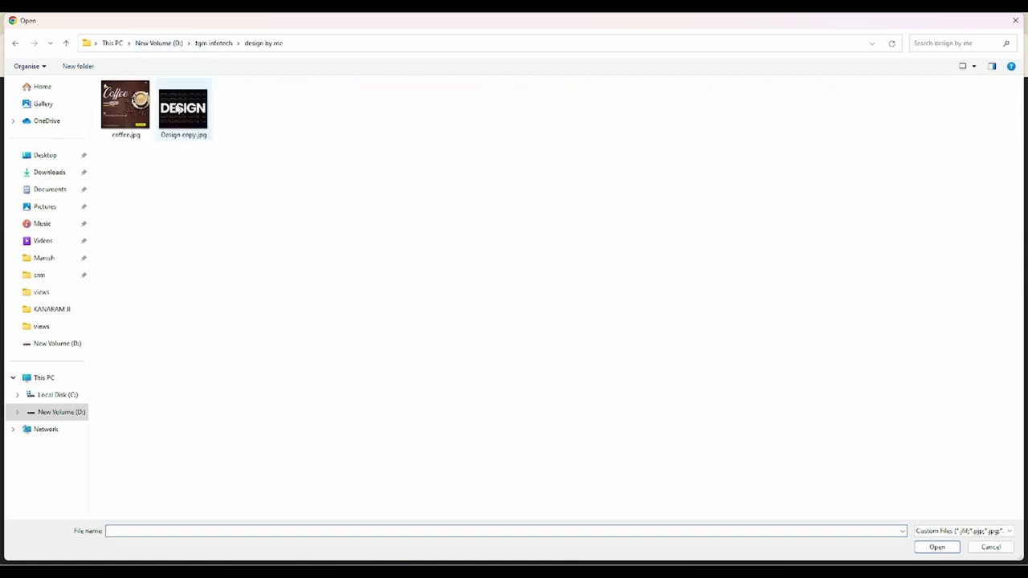
left_click(163, 99)
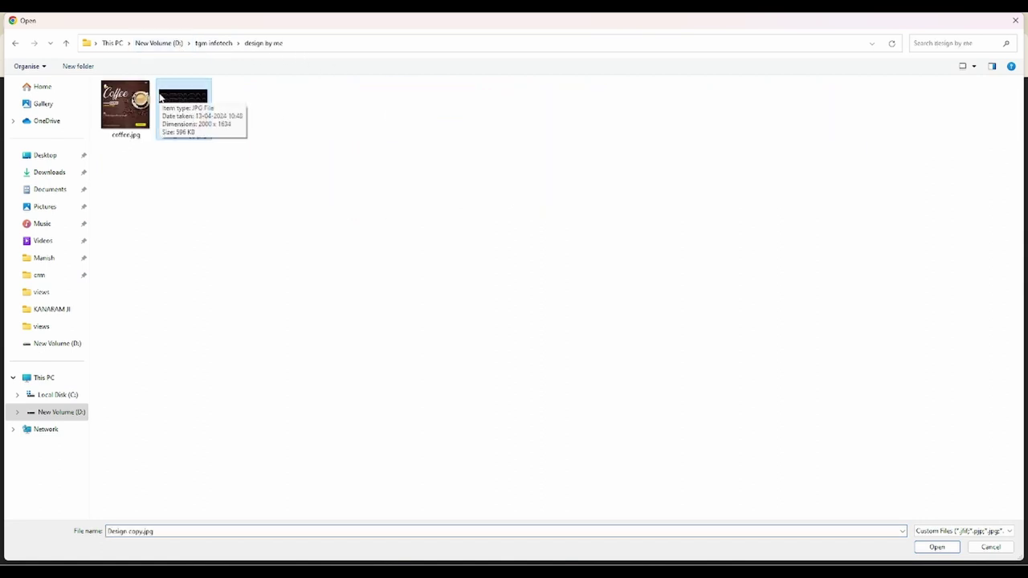
double_click(208, 139)
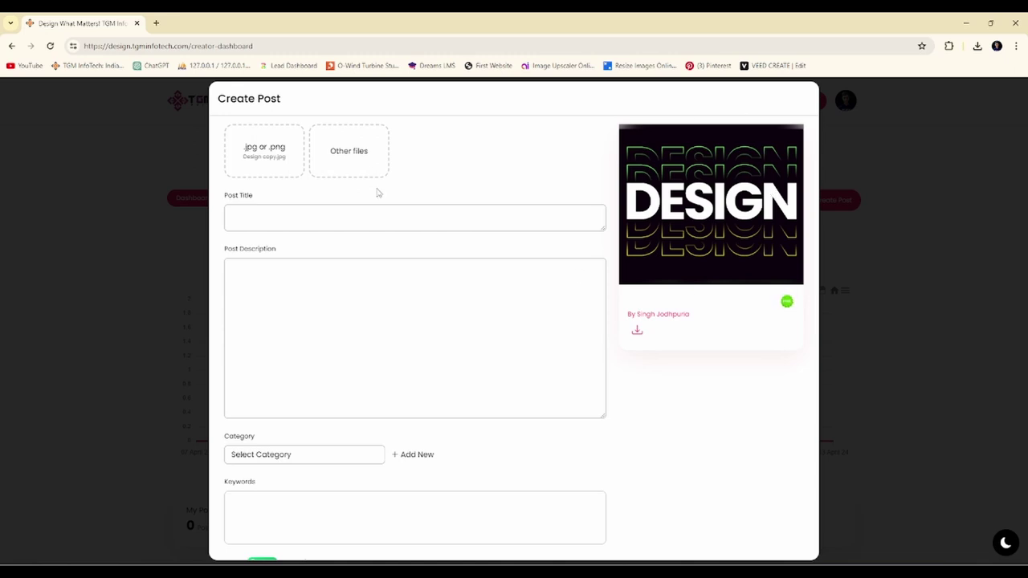
- Attach Design copy.jpg and Design.psd together as the post's other files
left_click(364, 153)
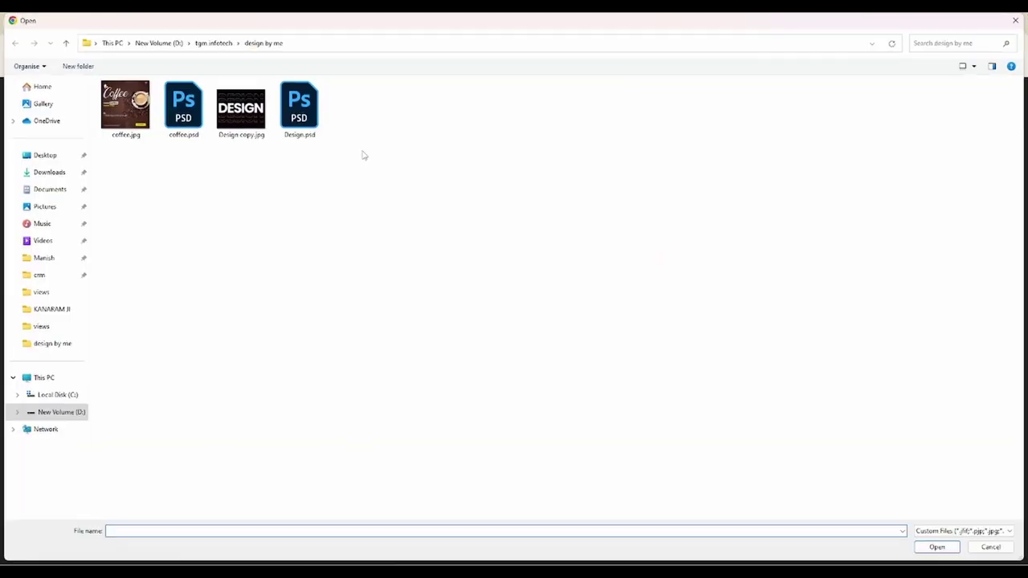
left_click(250, 118)
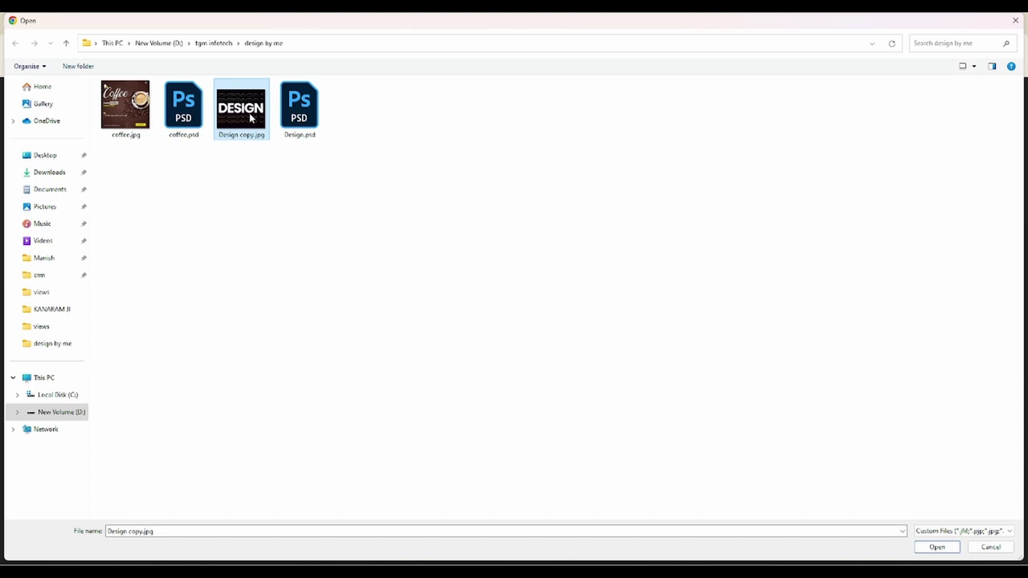
left_click(302, 136, "ctrl")
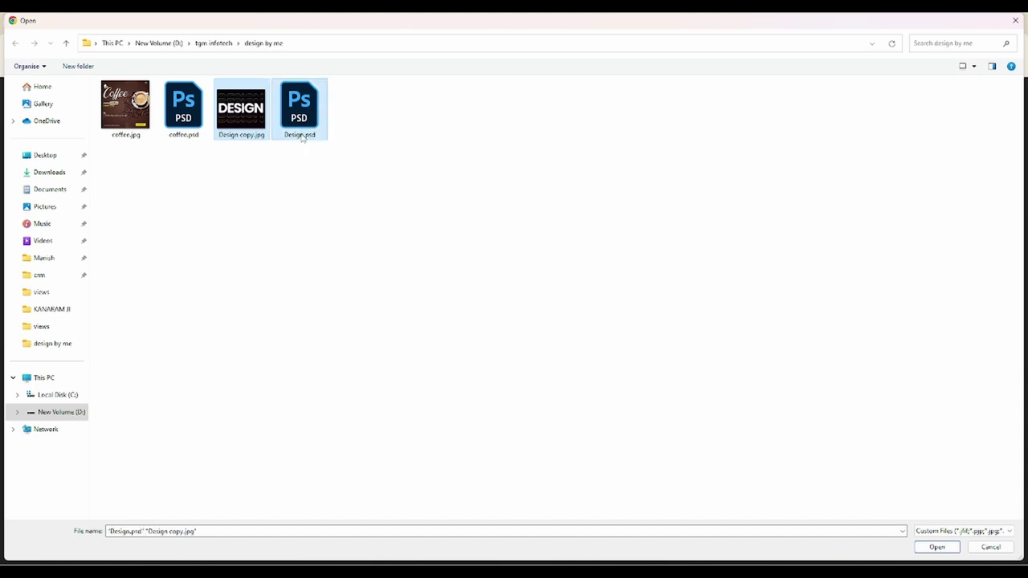
key("Return")
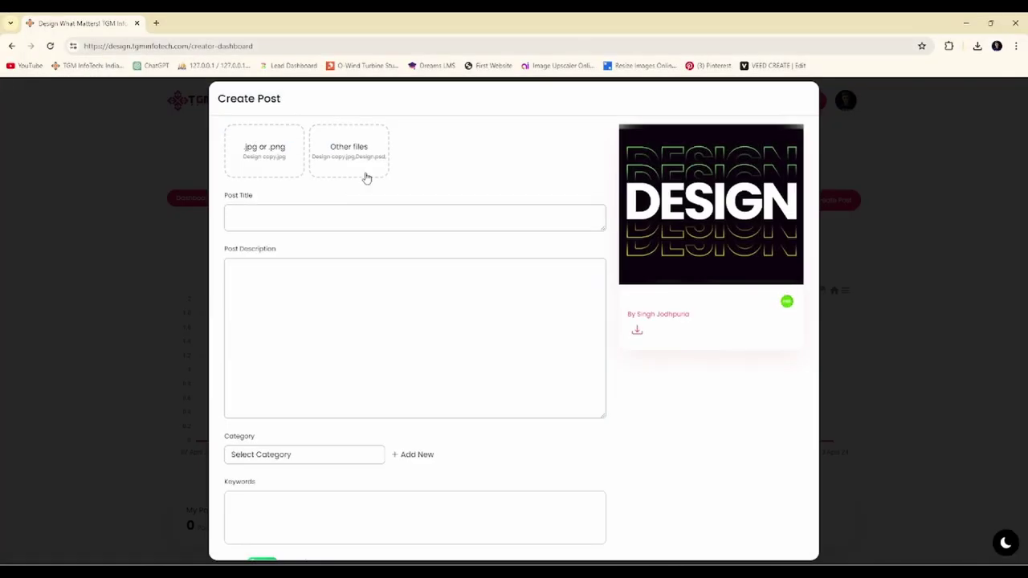
- Copy the headline "Join the Movement of Creative Expression with Our Banner!" from the Notepad notes into the post title
left_click(275, 217)
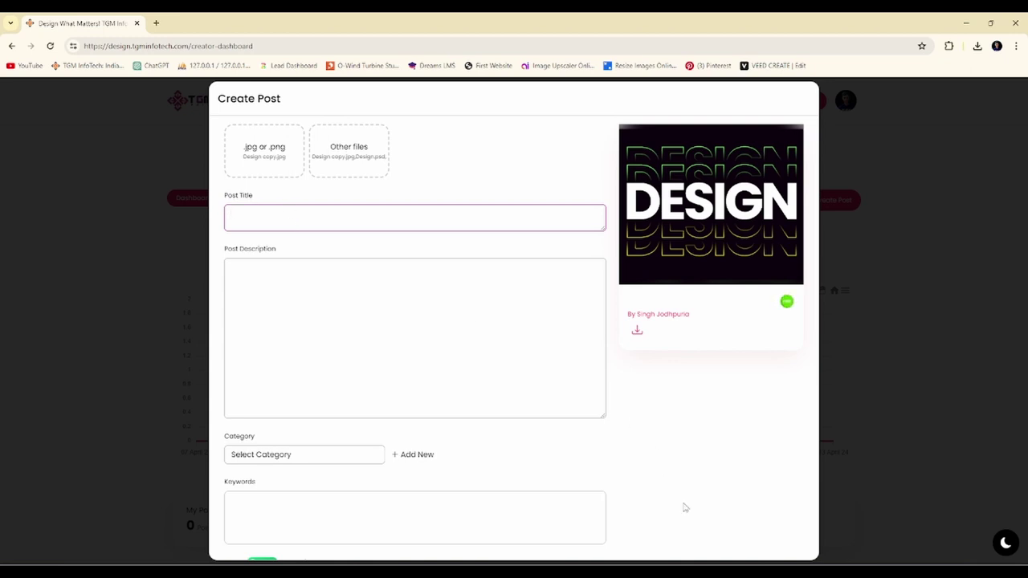
key("alt+Tab")
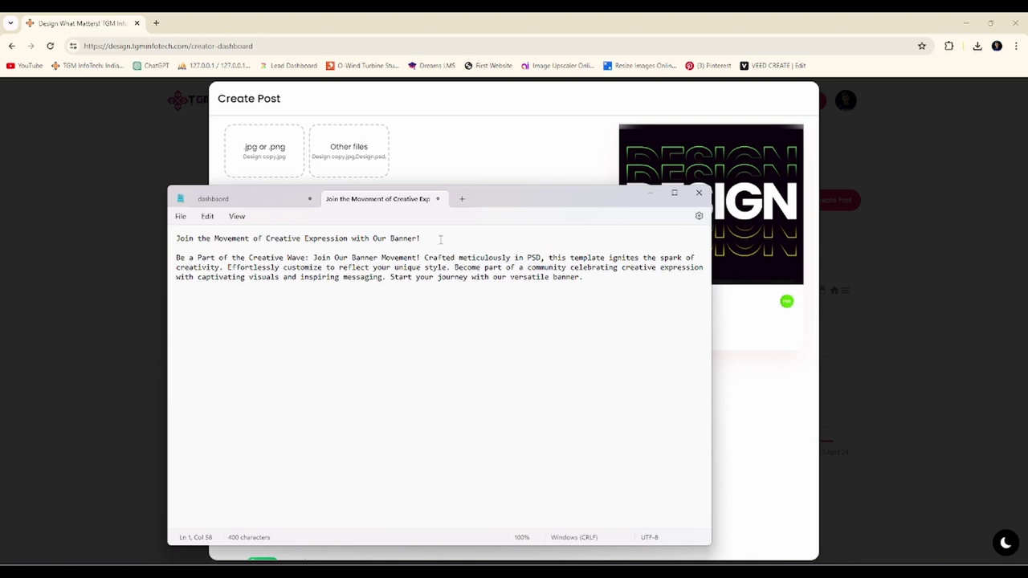
left_click_drag(440, 239, 154, 238)
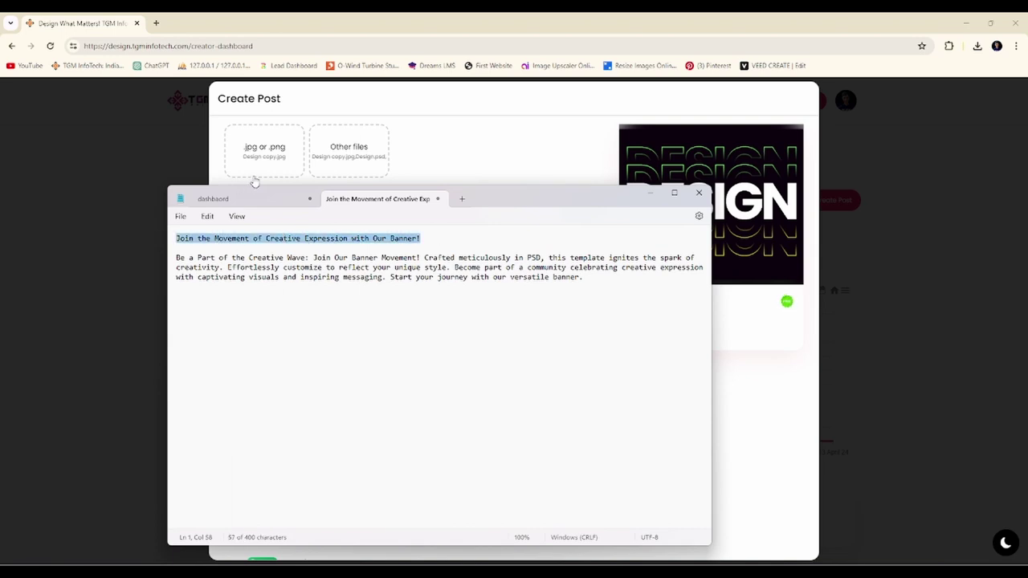
key("ctrl+c")
key("alt+Tab")
key("ctrl+v")
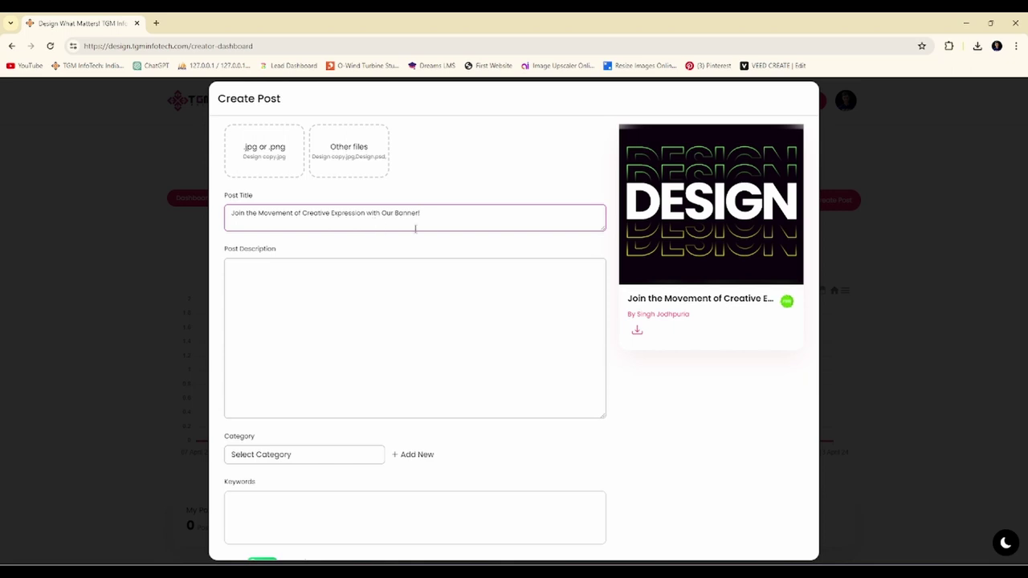
- Copy the paragraph starting "Be a Part of the Creative Wave" from the Notepad notes into the post description
left_click(367, 305)
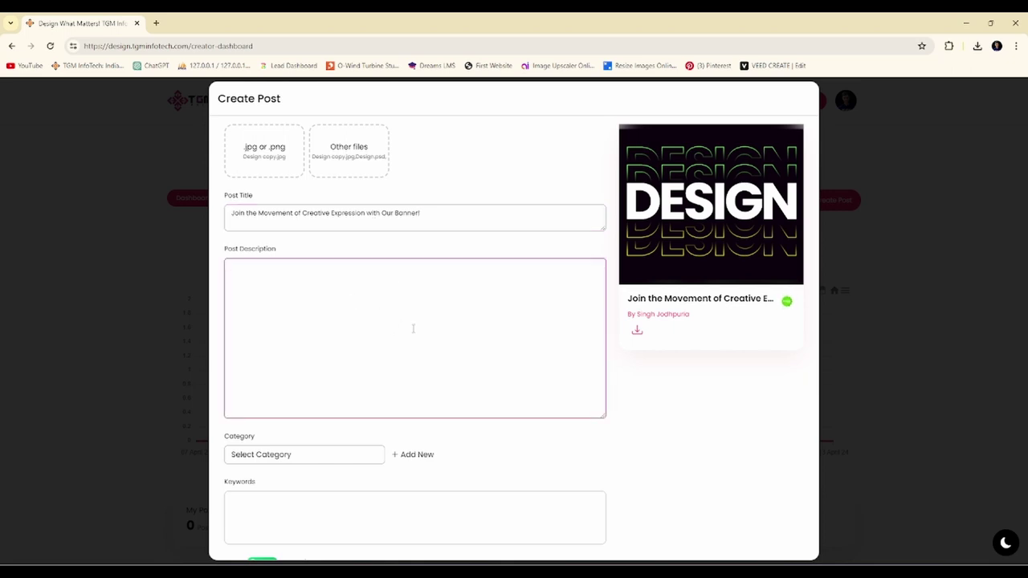
key("alt+Tab")
left_click_drag(608, 276, 170, 259)
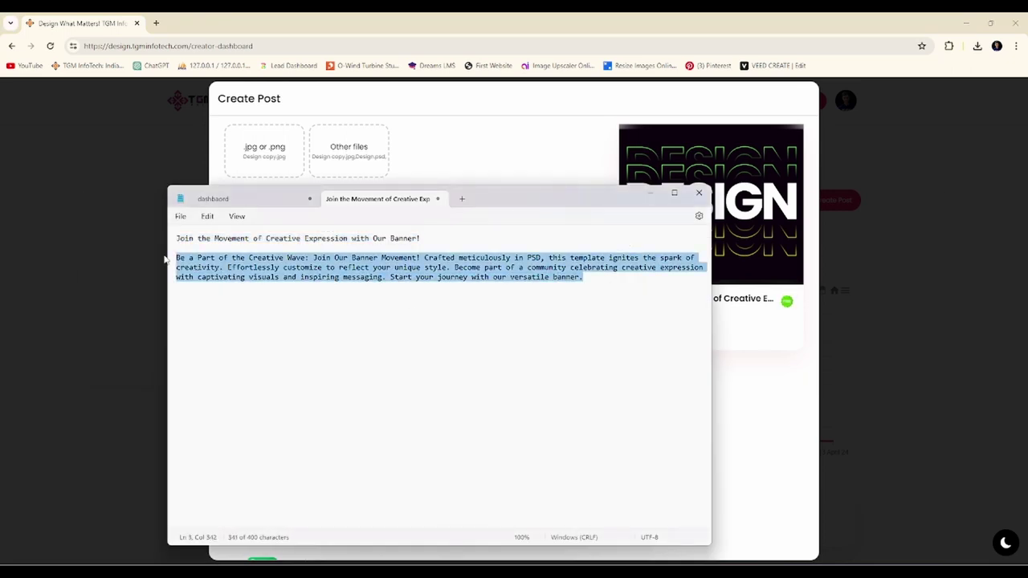
key("ctrl+c")
key("alt+Tab")
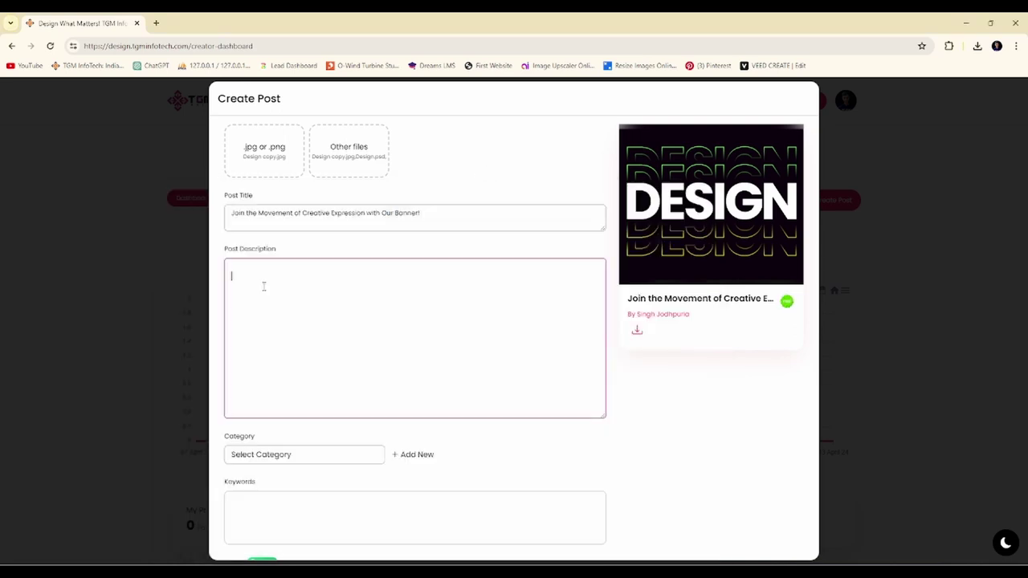
key("ctrl+v")
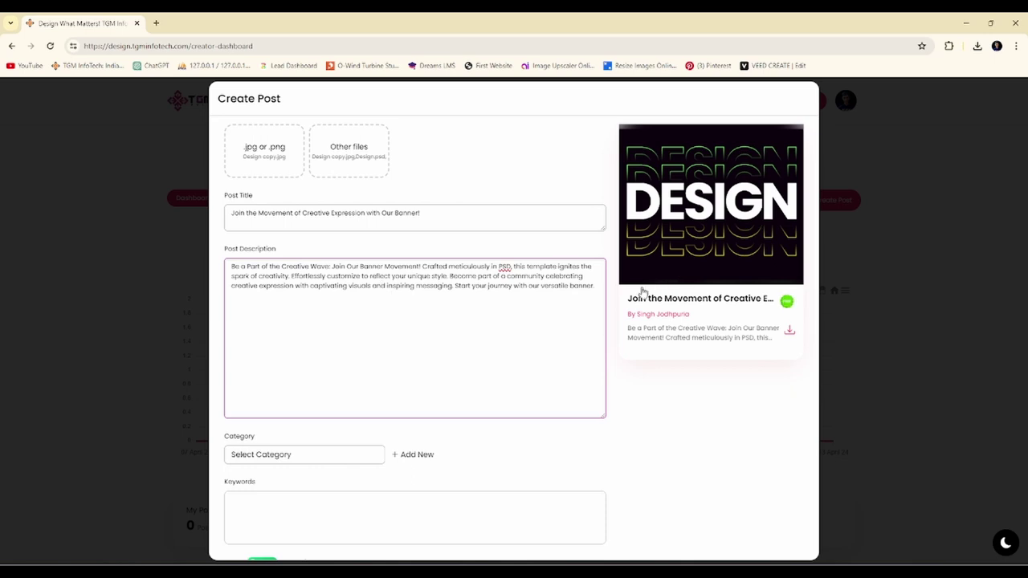
- Test the live preview by adding "ytht" after "Creative" in the post description and removing it
left_click(475, 213)
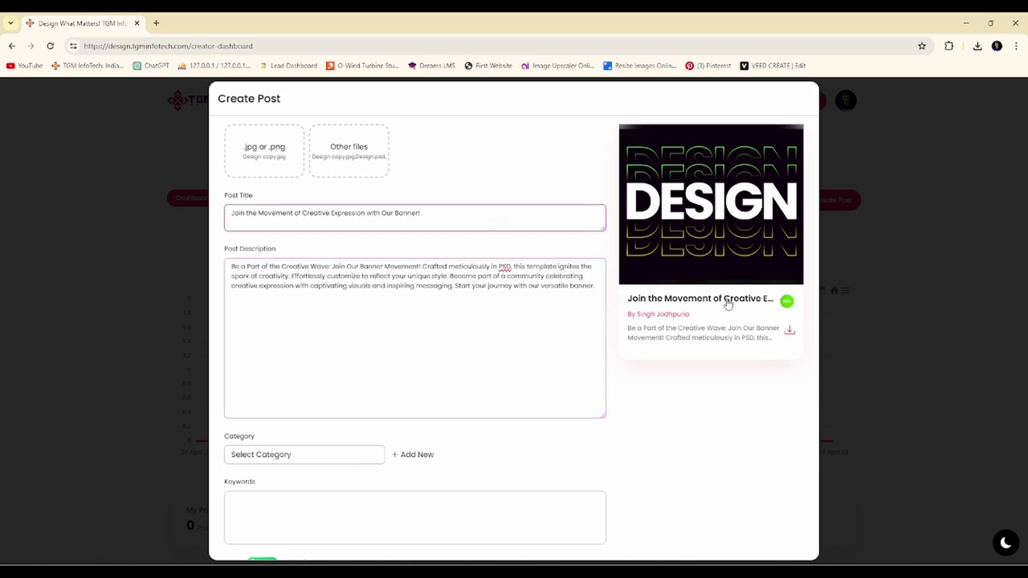
left_click(362, 298)
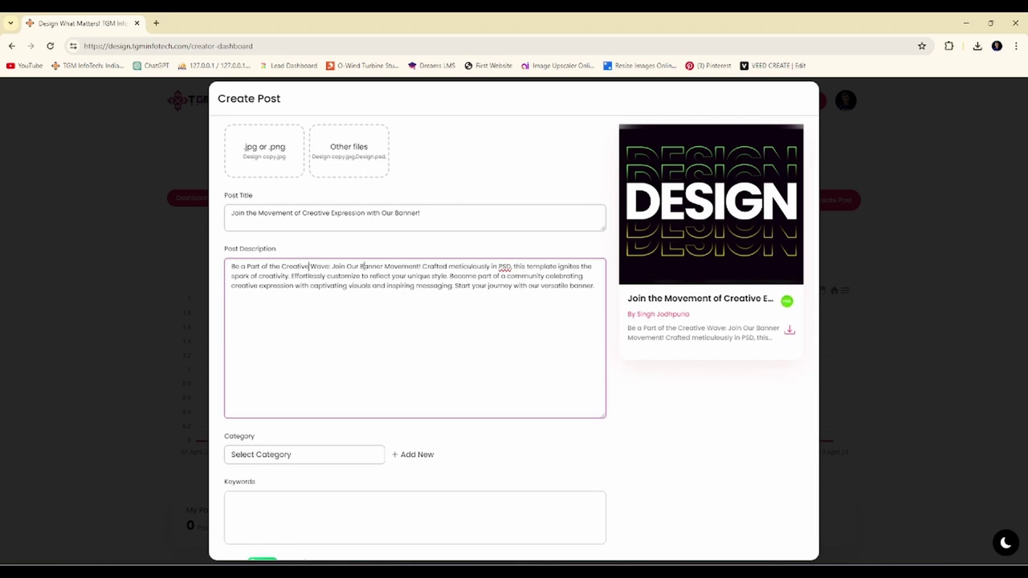
type("ytht")
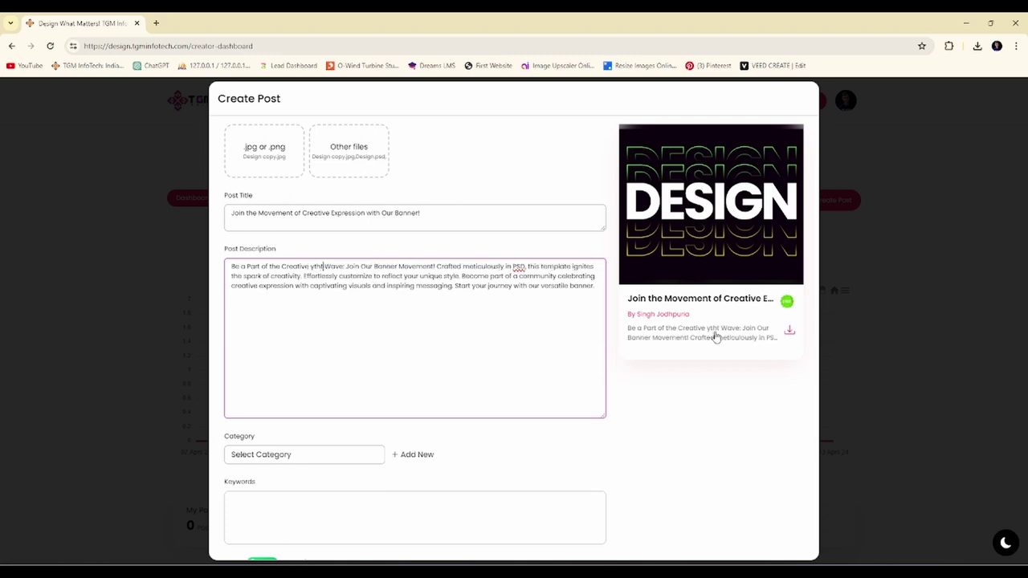
key("BackSpace")
key("BackSpace")
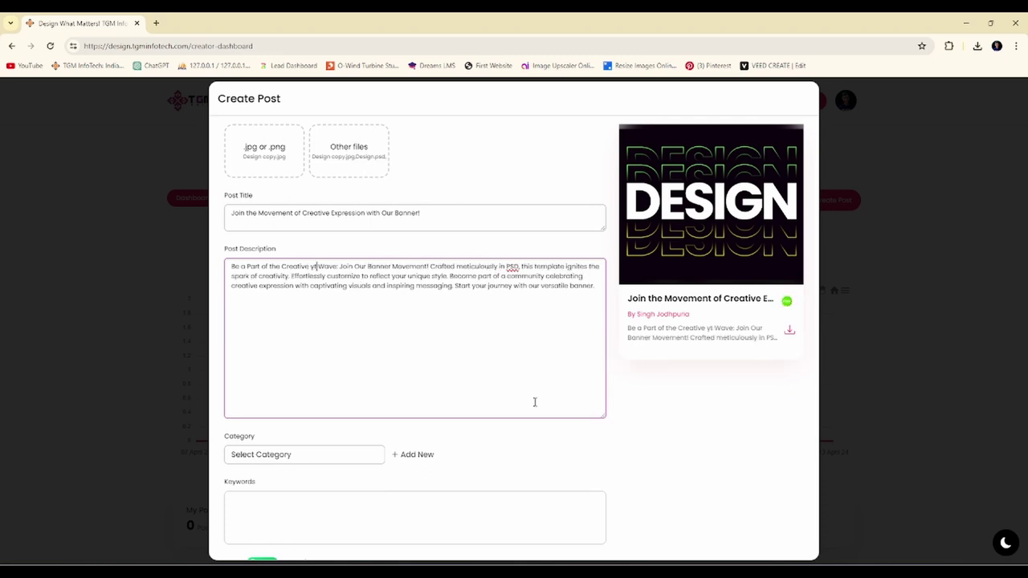
key("BackSpace")
key("BackSpace")
key("BackSpace")
key("BackSpace")
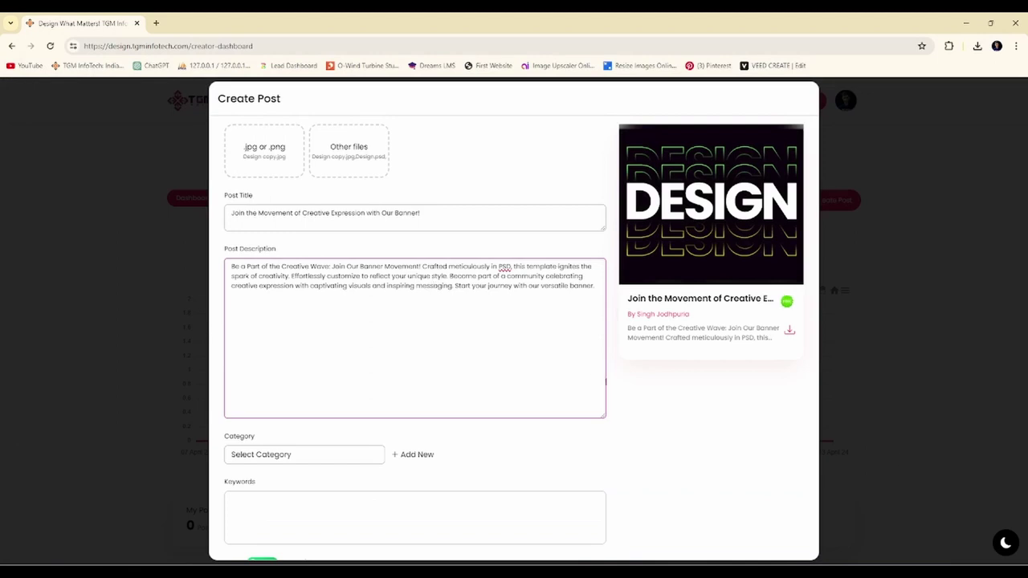
- Look over the Create Post form and set the post's category to DESIGNS
scroll(661, 394, "down", 1)
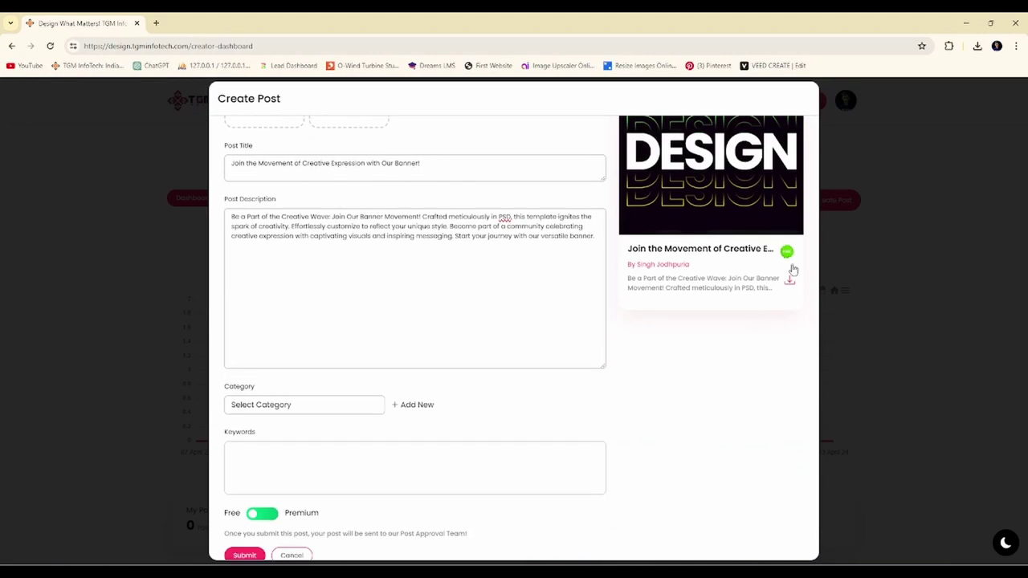
scroll(704, 384, "down", 1)
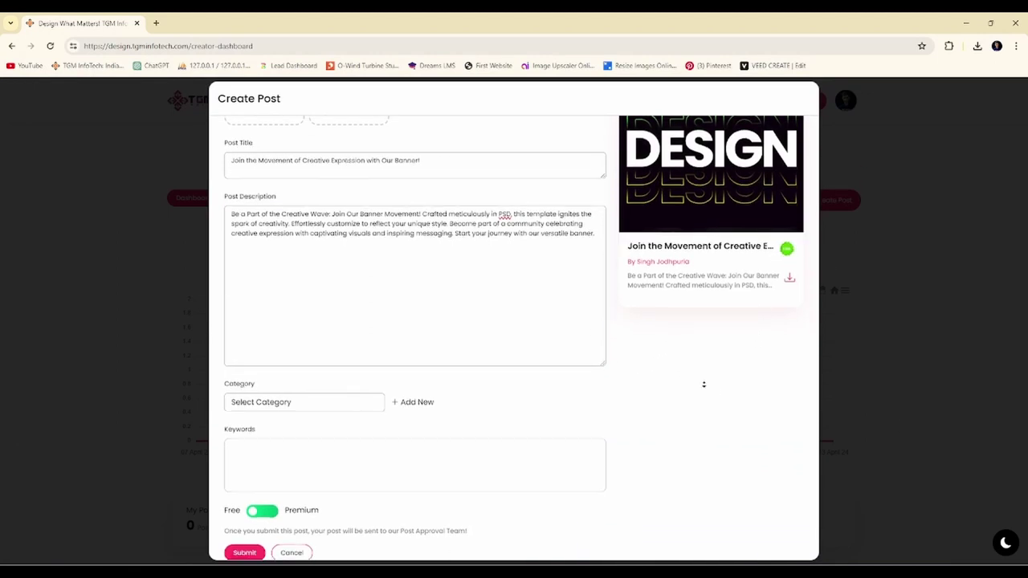
scroll(703, 385, "down", 1)
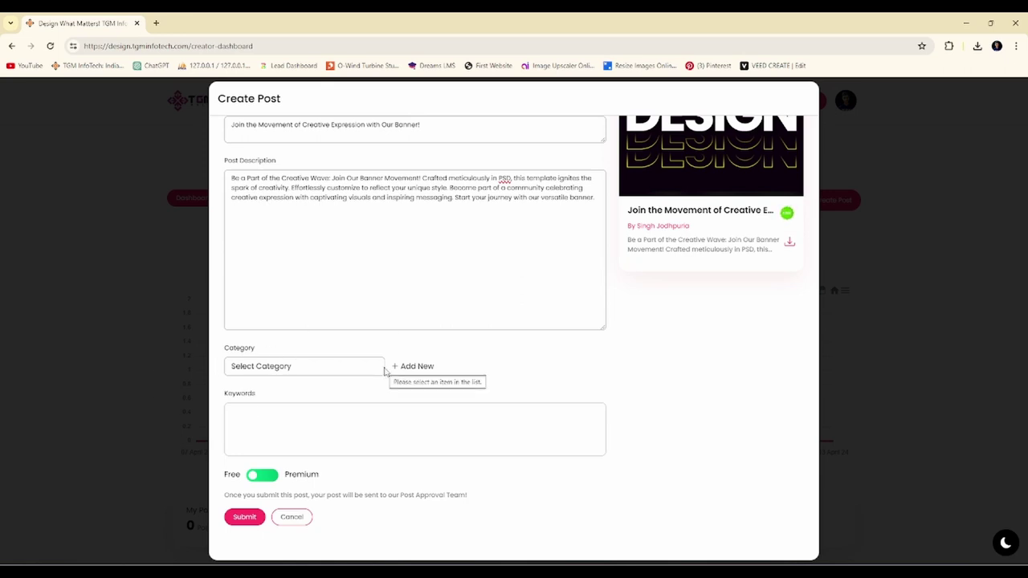
scroll(701, 254, "up", 3)
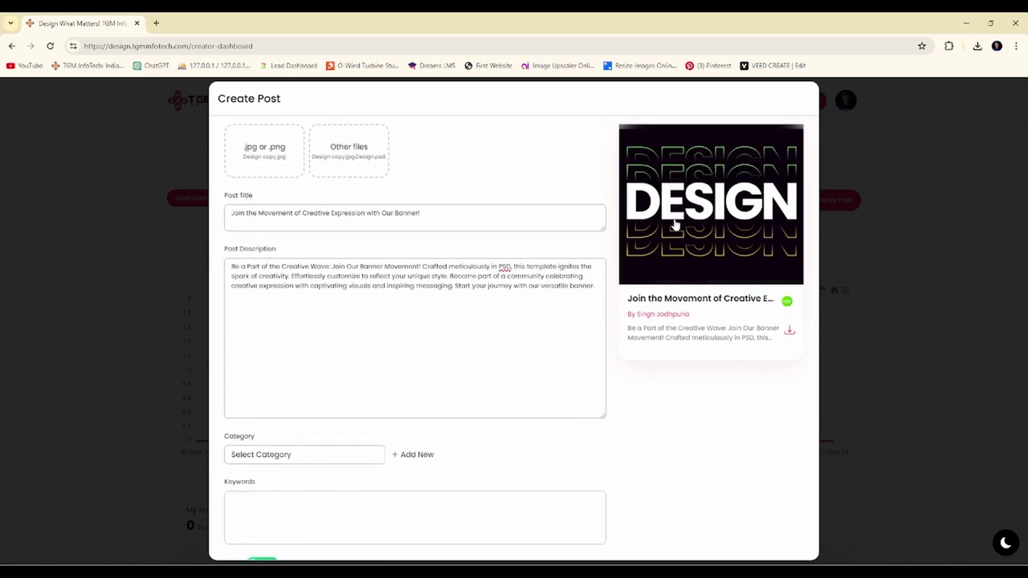
scroll(409, 338, "down", 3)
left_click(297, 368)
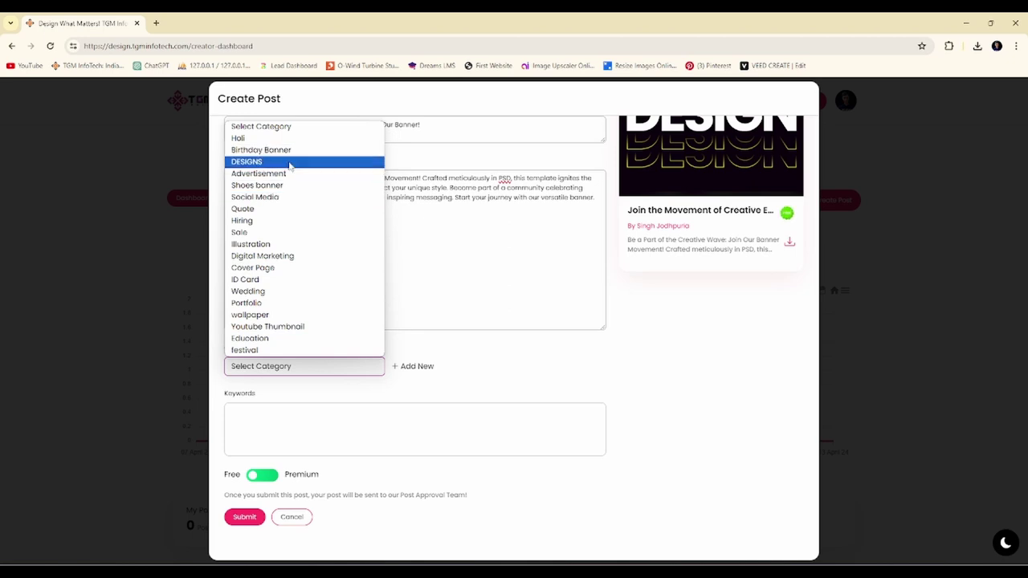
left_click(263, 163)
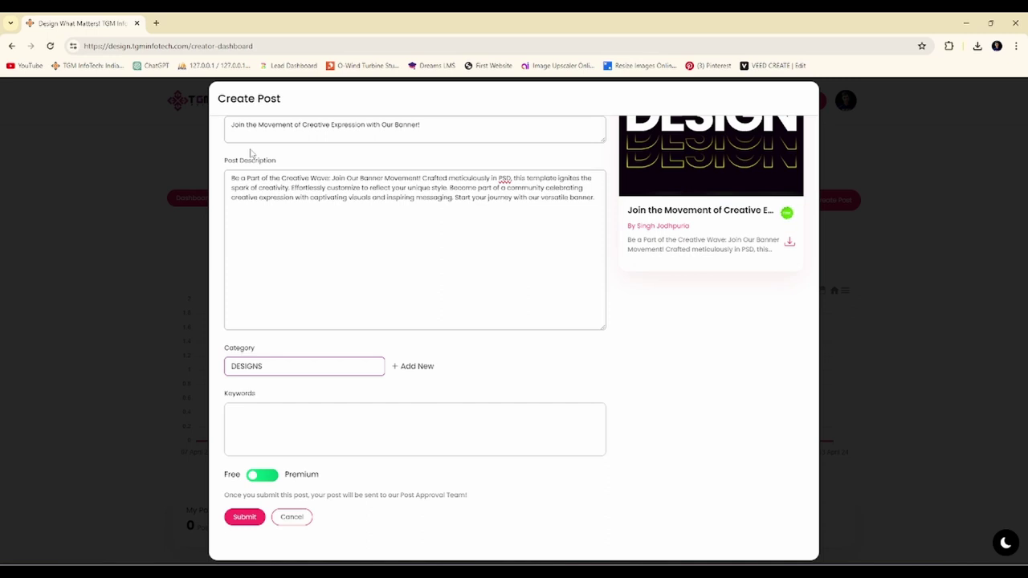
- Try adding a new custom category named "Font Design" instead of choosing a listed one
left_click(294, 373)
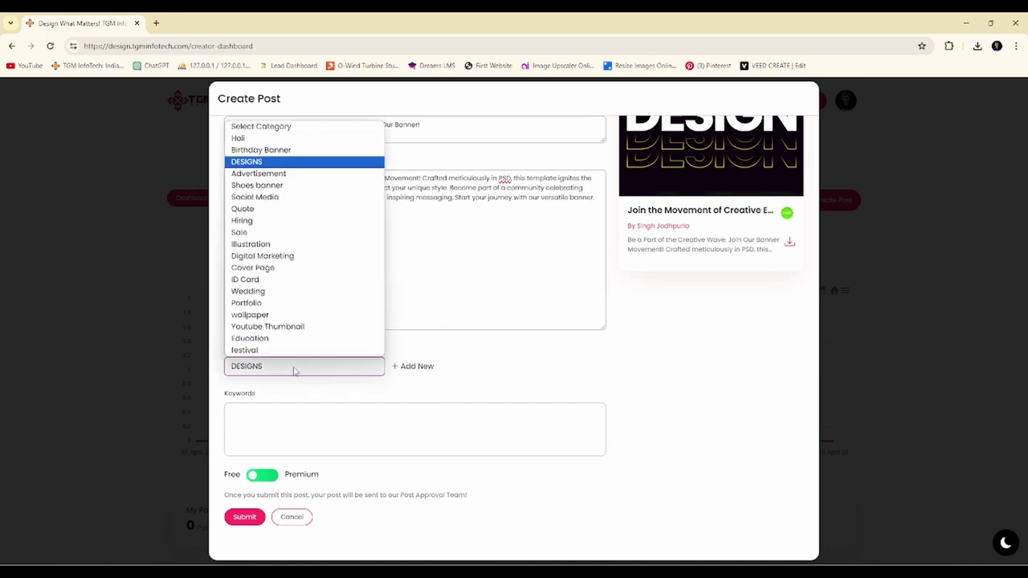
left_click(425, 382)
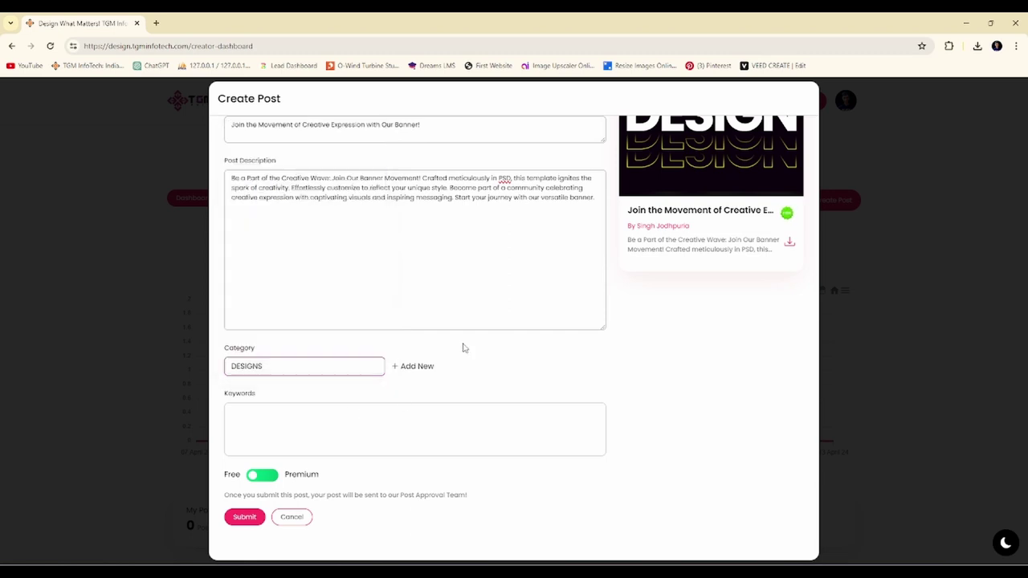
left_click(411, 370)
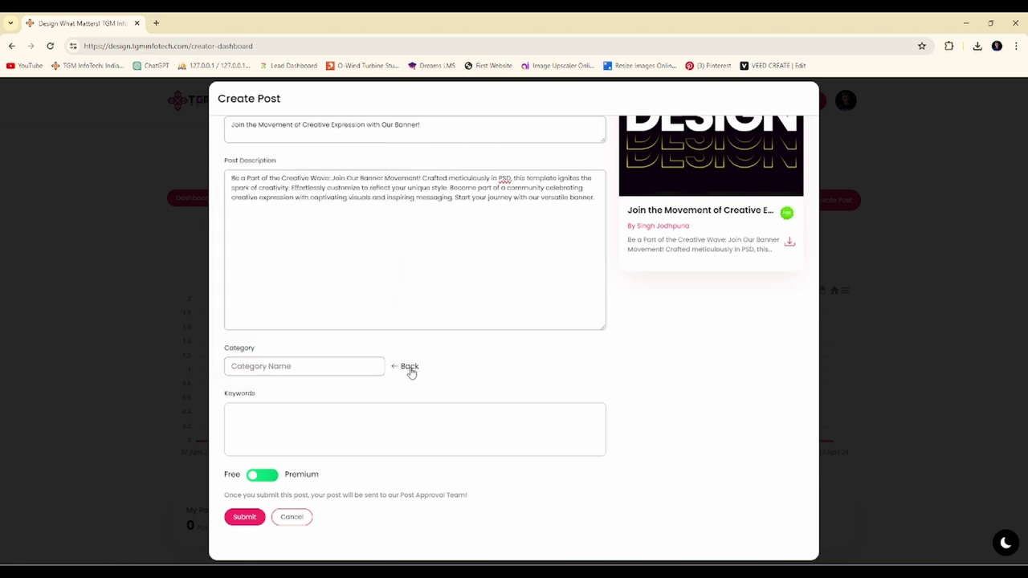
left_click(273, 366)
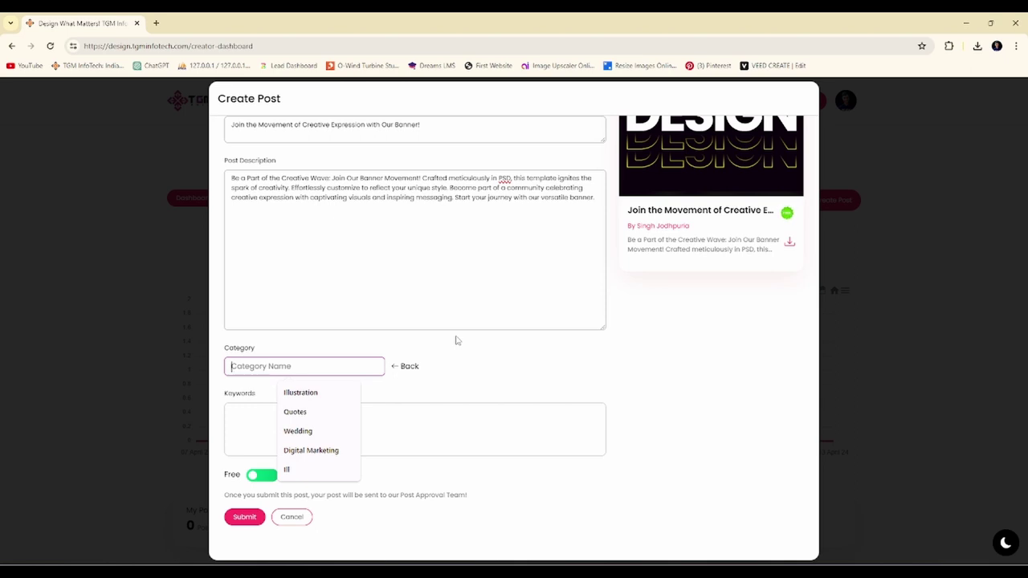
type("Font")
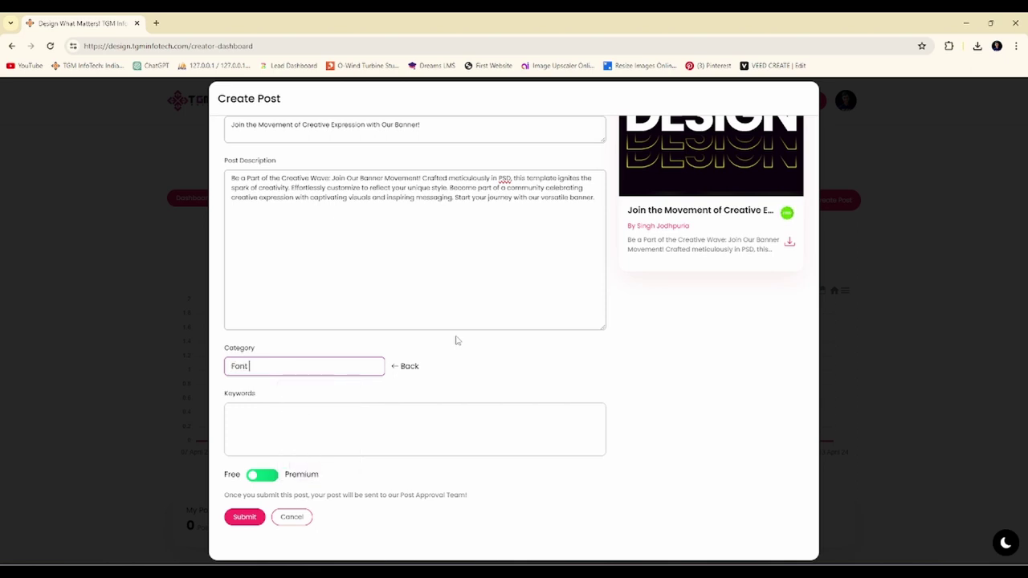
type(" Design")
left_click(382, 423)
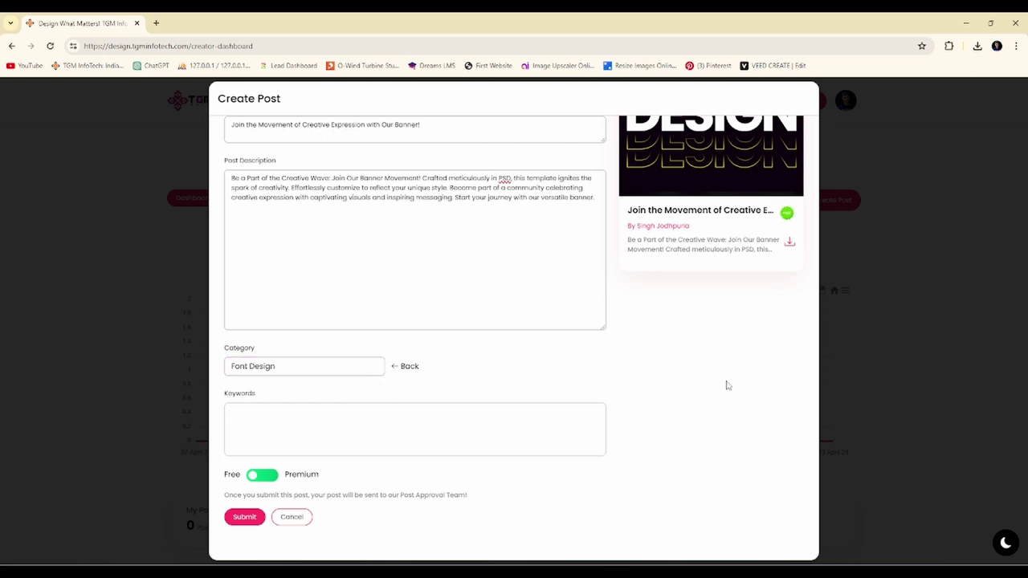
- Discard the custom category and return the post to the existing DESIGNS category
left_click(409, 367)
left_click(316, 368)
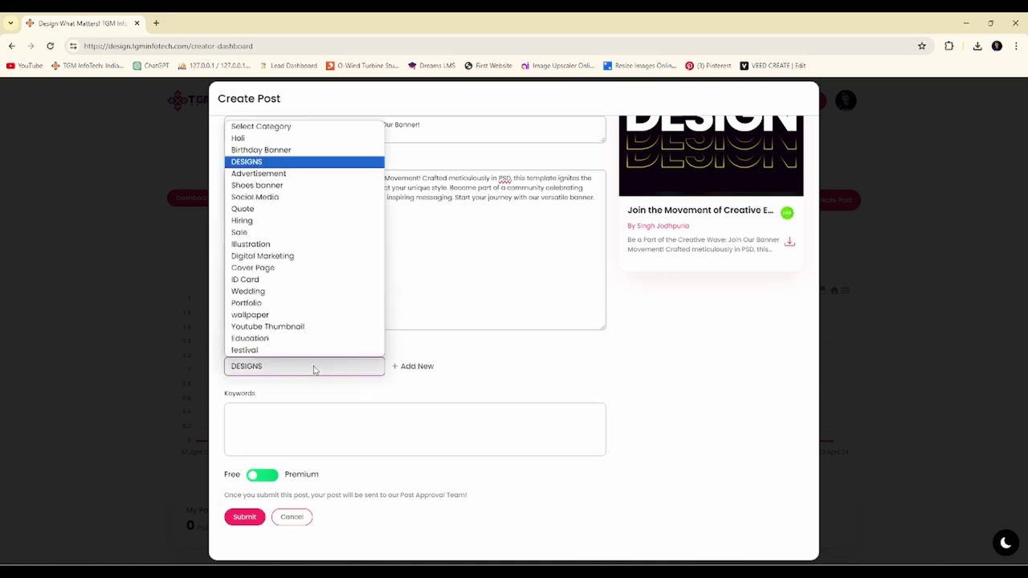
left_click(284, 163)
- Add "Designs" as the post's first keyword
left_click(333, 411)
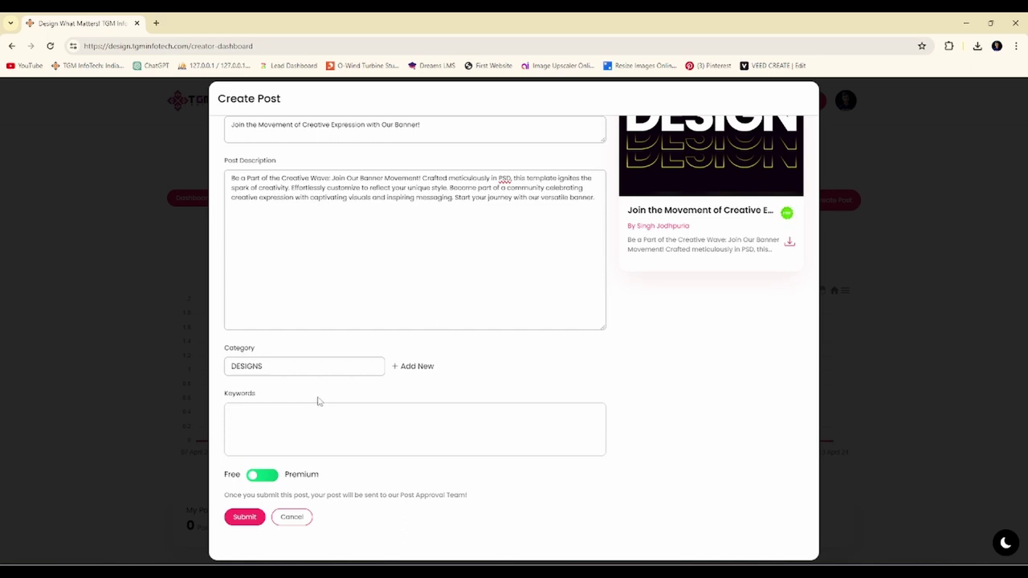
scroll(570, 429, "up", 1)
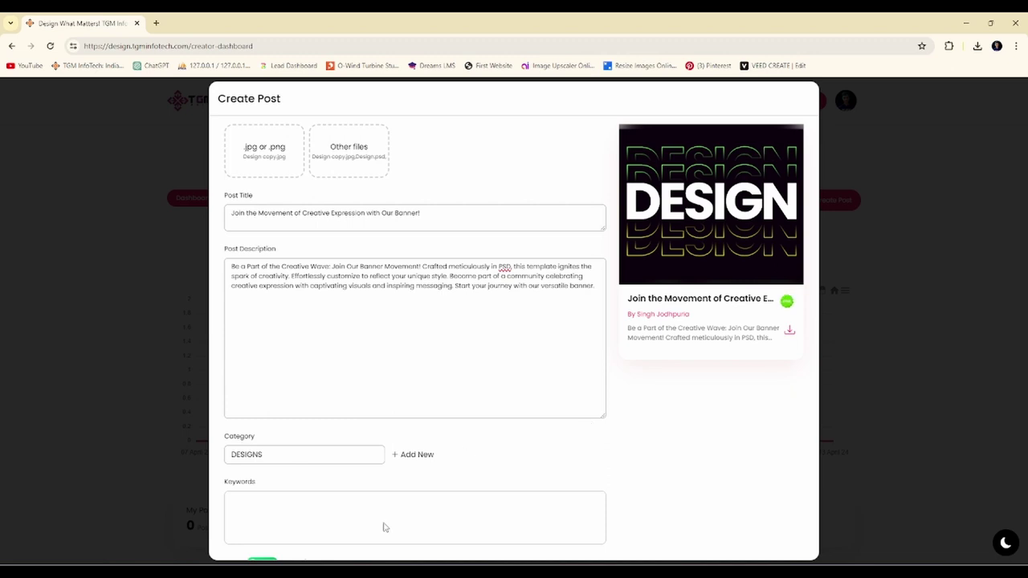
left_click(447, 507)
type("Designs")
key("Return")
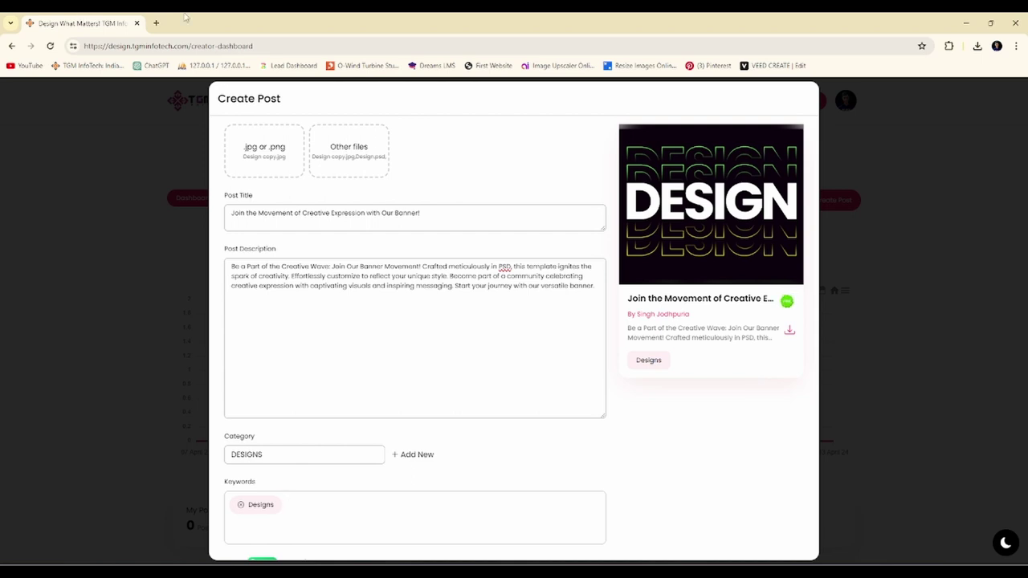
- Open design.tgminfotech.com in a new tab and examine the keyword tags on the Ultimate Sale design template
left_click(156, 22)
left_click(158, 47)
type("de")
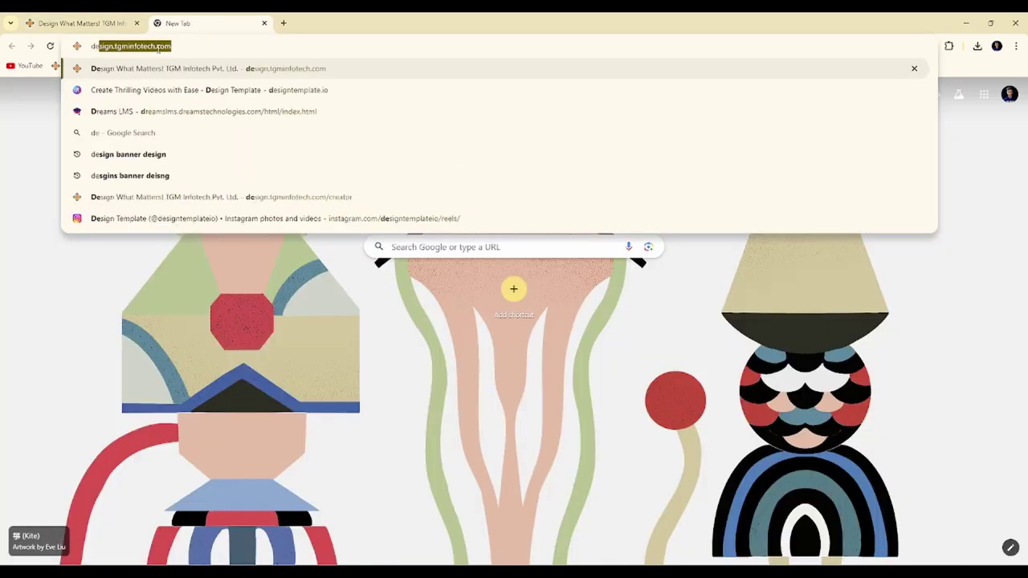
key("Return")
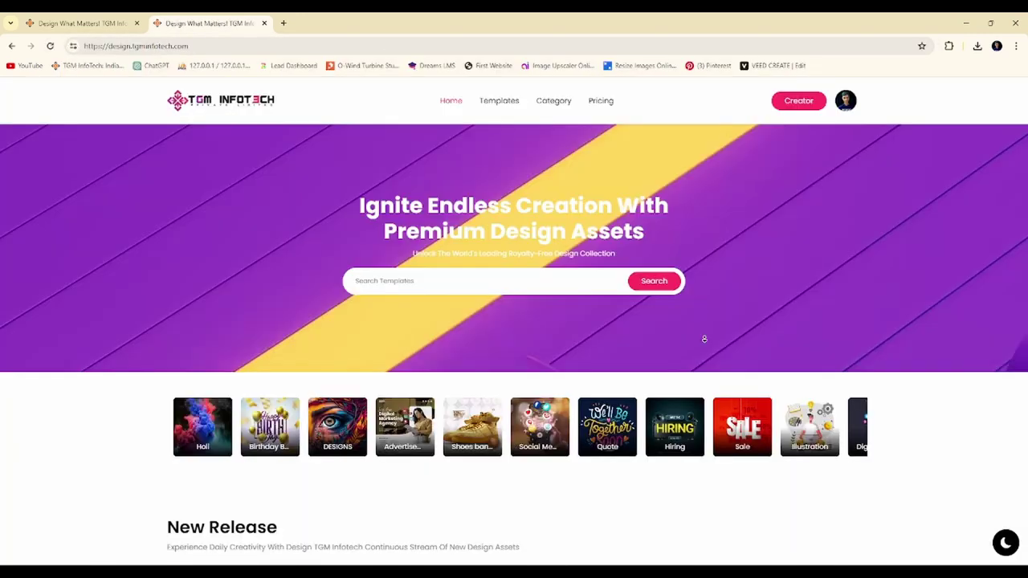
scroll(697, 349, "down", 4)
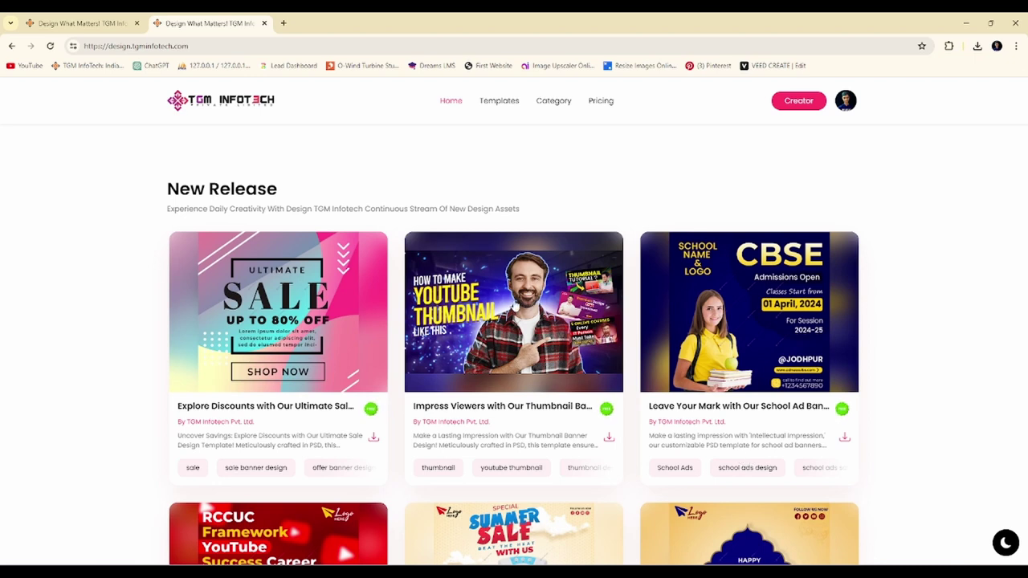
left_click(333, 324)
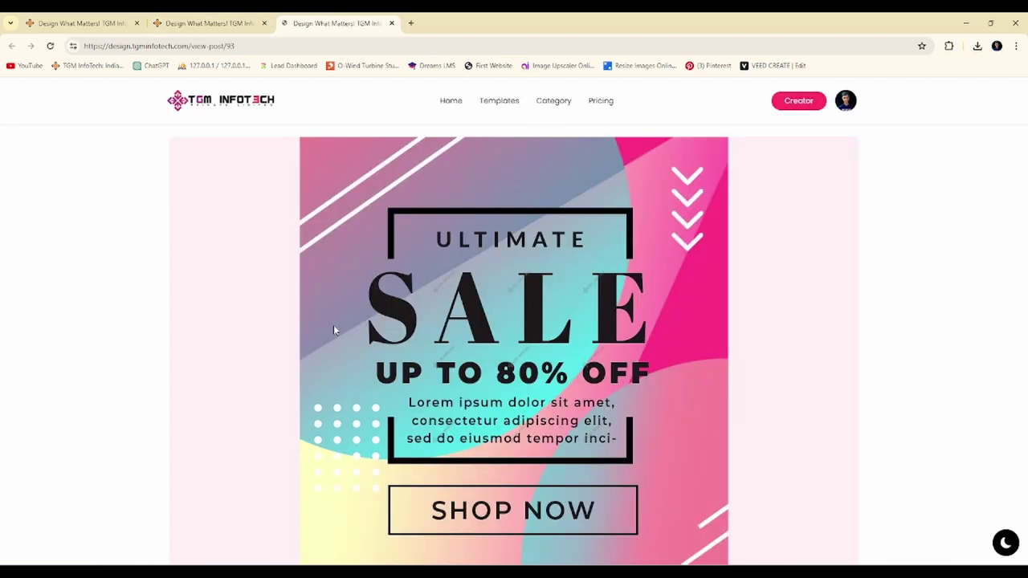
scroll(729, 356, "down", 10)
scroll(673, 230, "down", 5)
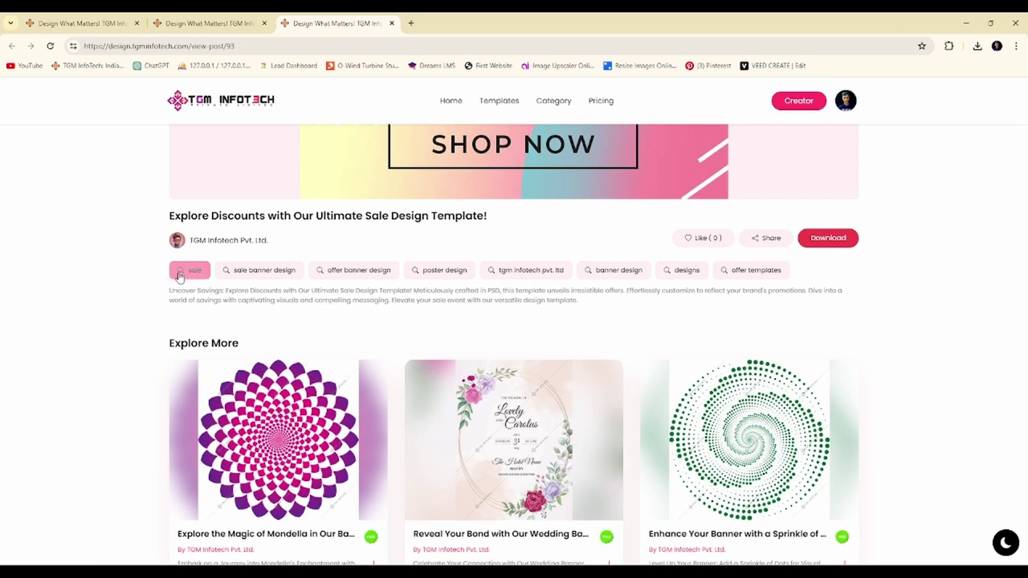
- Return to the Create Post form and add the keyword "Font Designs"
left_click(101, 19)
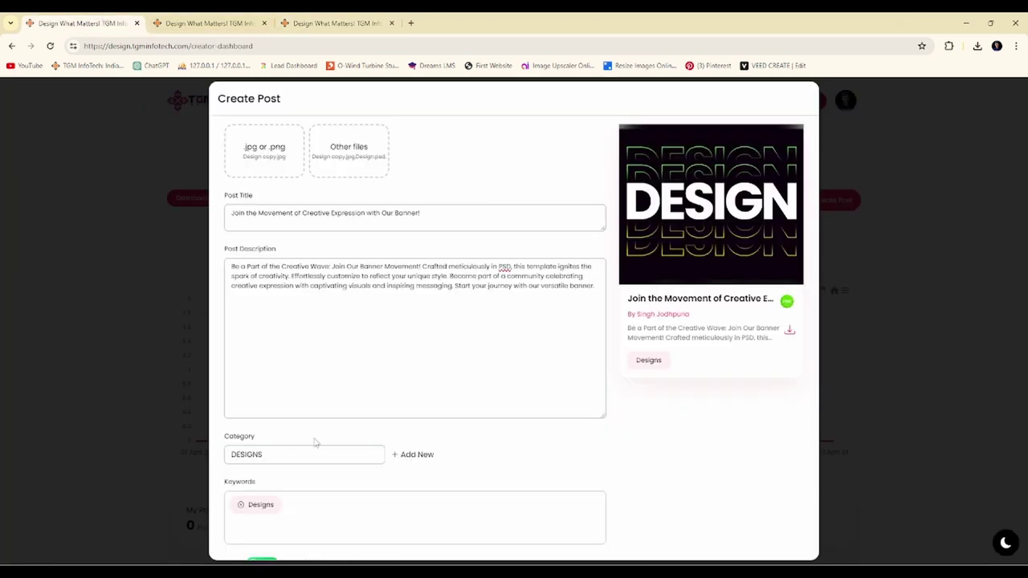
scroll(300, 509, "down", 1)
left_click(381, 409)
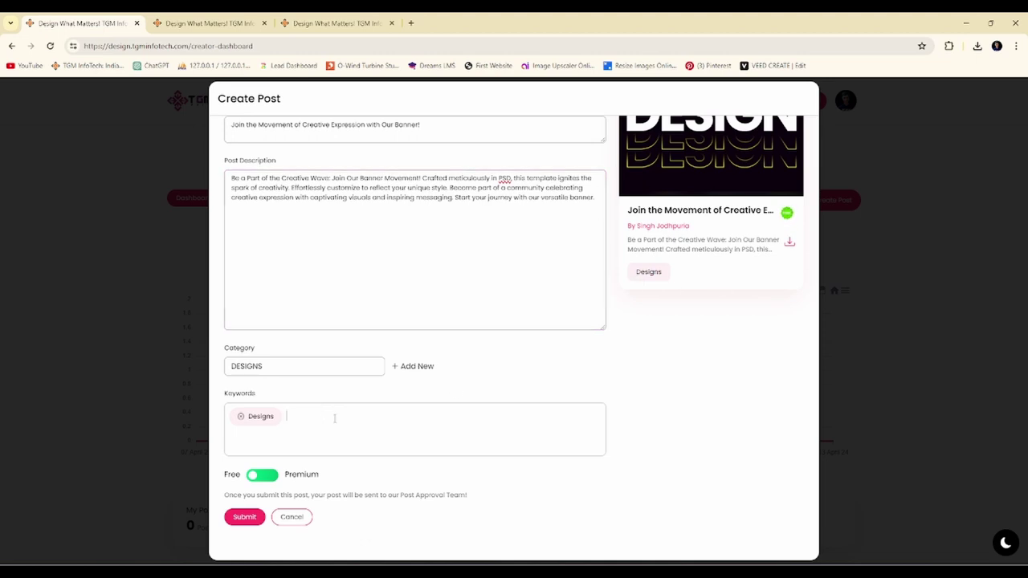
type("Font Designs")
key("Return")
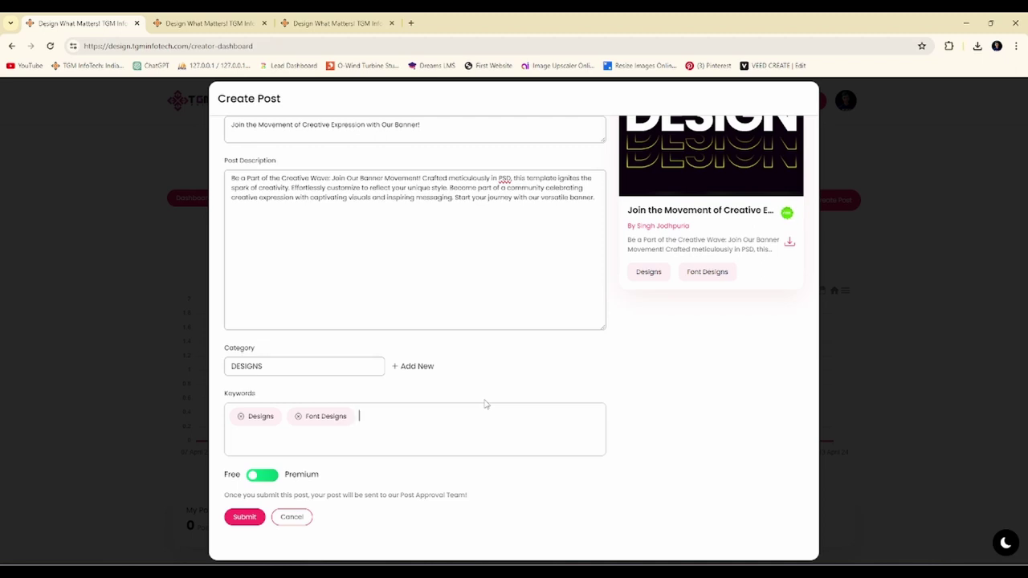
- Add the keyword "Typography" to the post
type("Ty")
key("BackSpace")
key("BackSpace")
type("Typography")
key("Return")
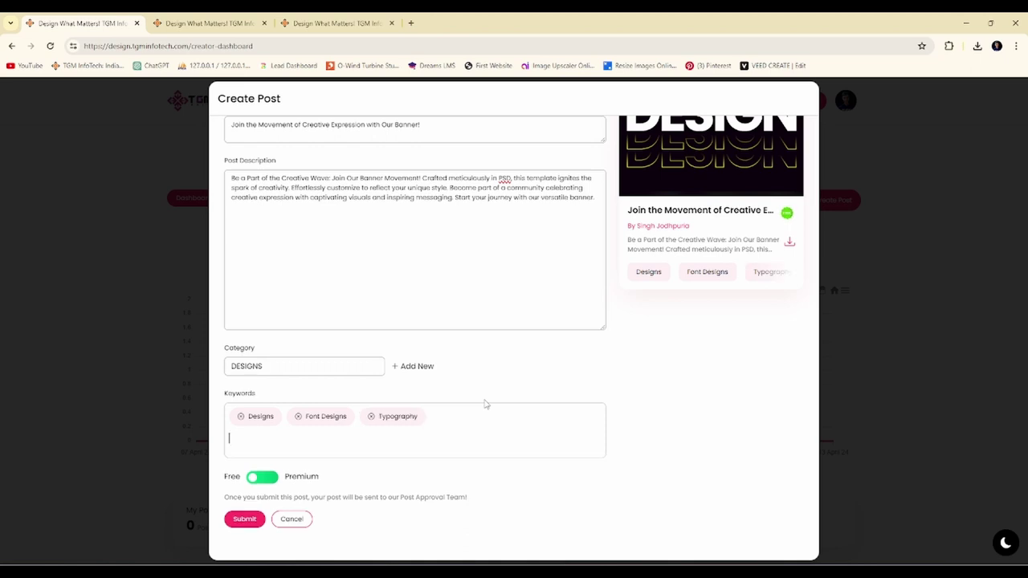
- Add the keyword "Banner Design" to the post
type("banner")
key("BackSpace")
key("BackSpace")
key("BackSpace")
key("BackSpace")
key("BackSpace")
type("Banner d")
key("BackSpace")
type("Design")
key("Return")
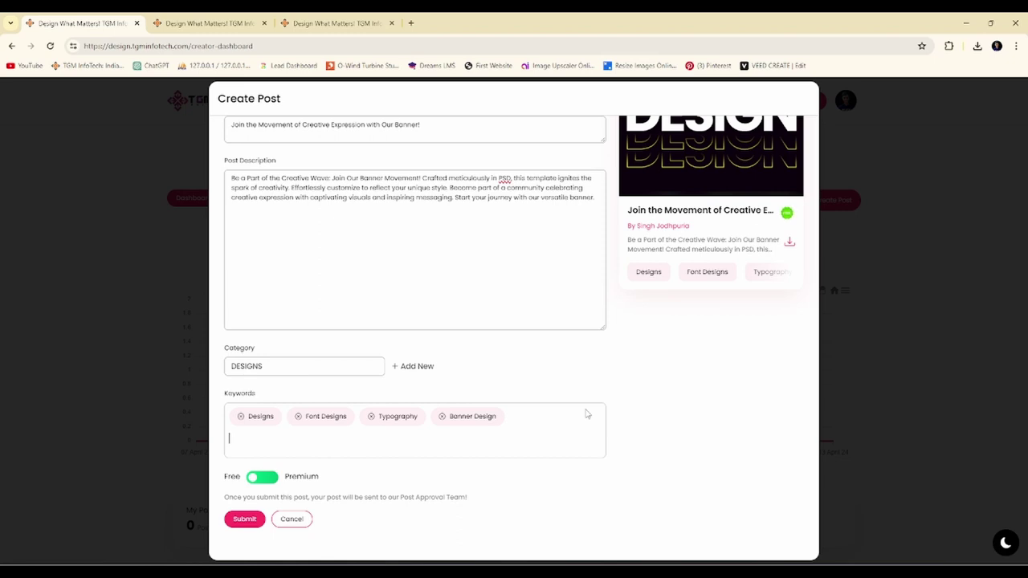
- Change the post from Free to Premium and open its price for entry
scroll(634, 401, "down", 1)
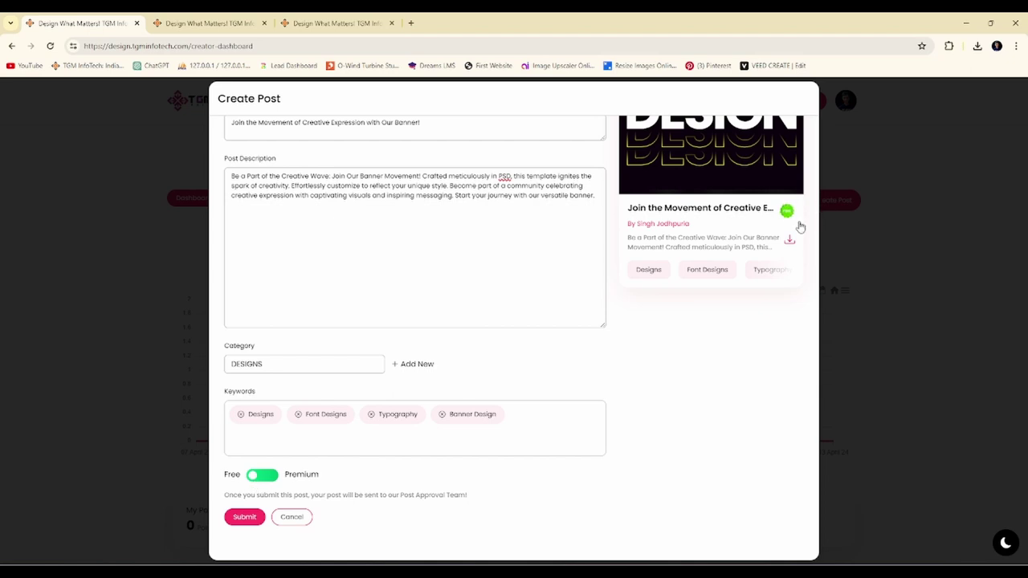
left_click(255, 475)
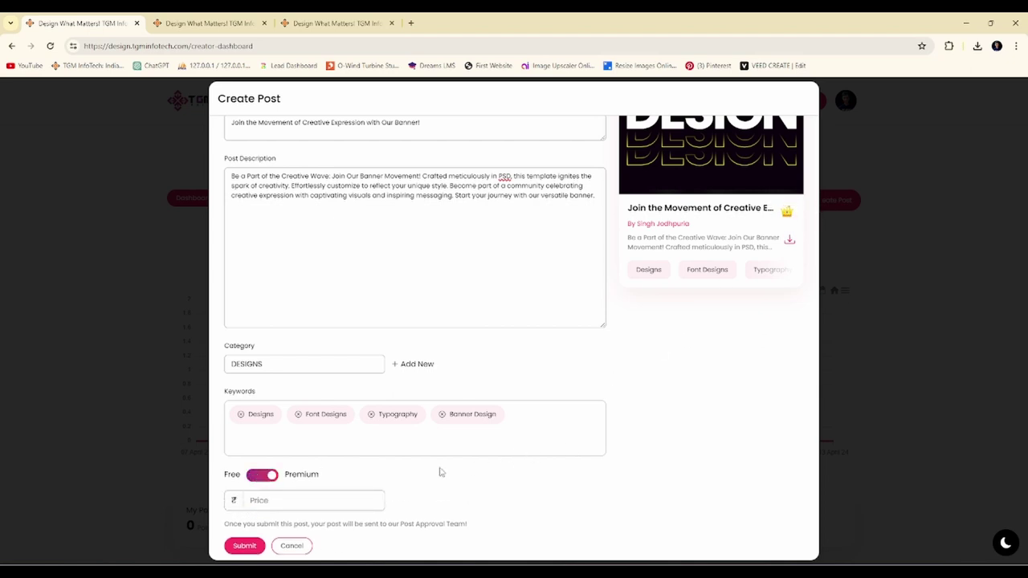
scroll(443, 472, "down", 1)
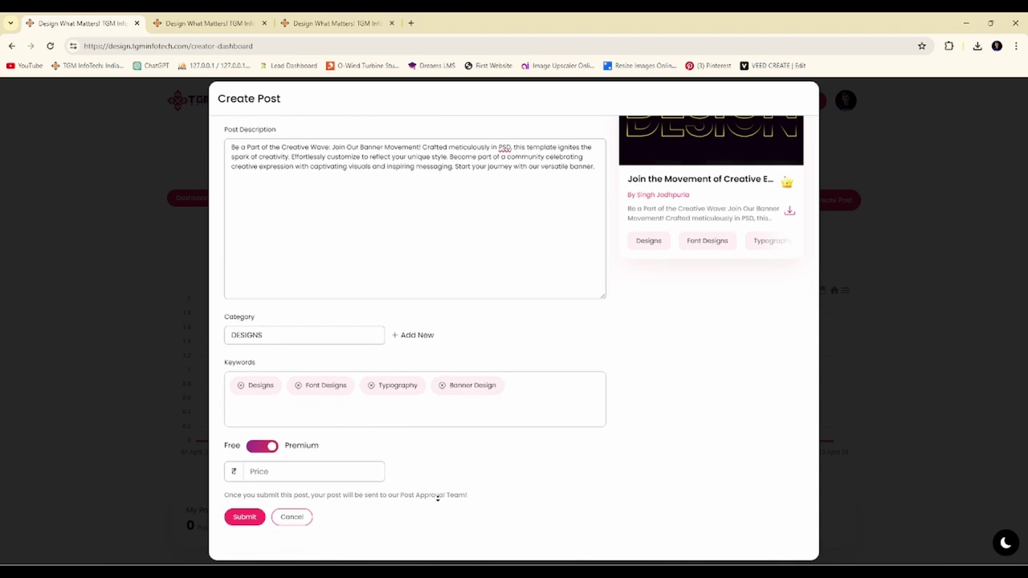
left_click(287, 473)
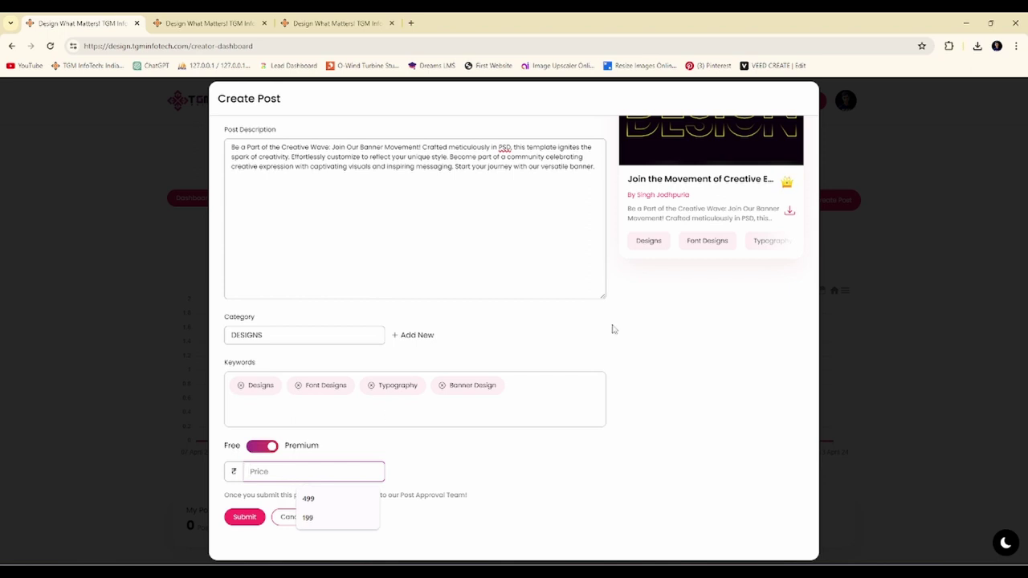
- Review the Create Post form and set the premium post's price to ₹99
scroll(610, 329, "up", 3)
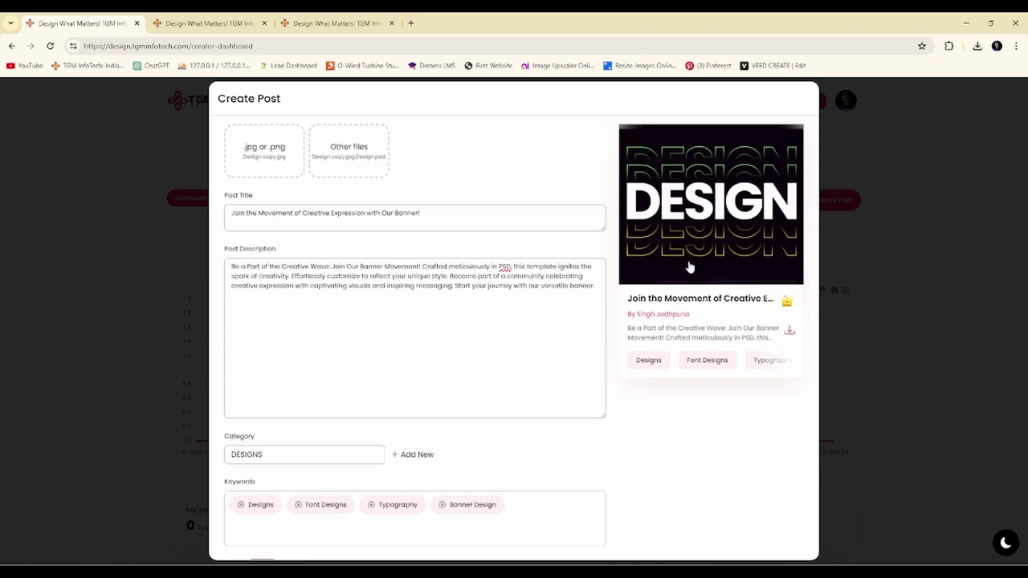
left_click(496, 393)
scroll(498, 401, "down", 3)
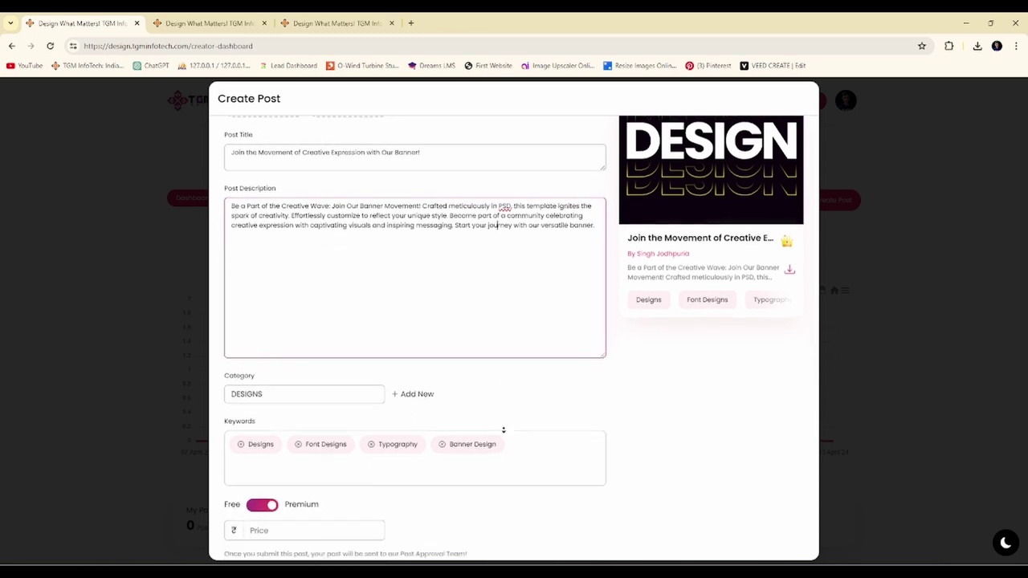
left_click(263, 473)
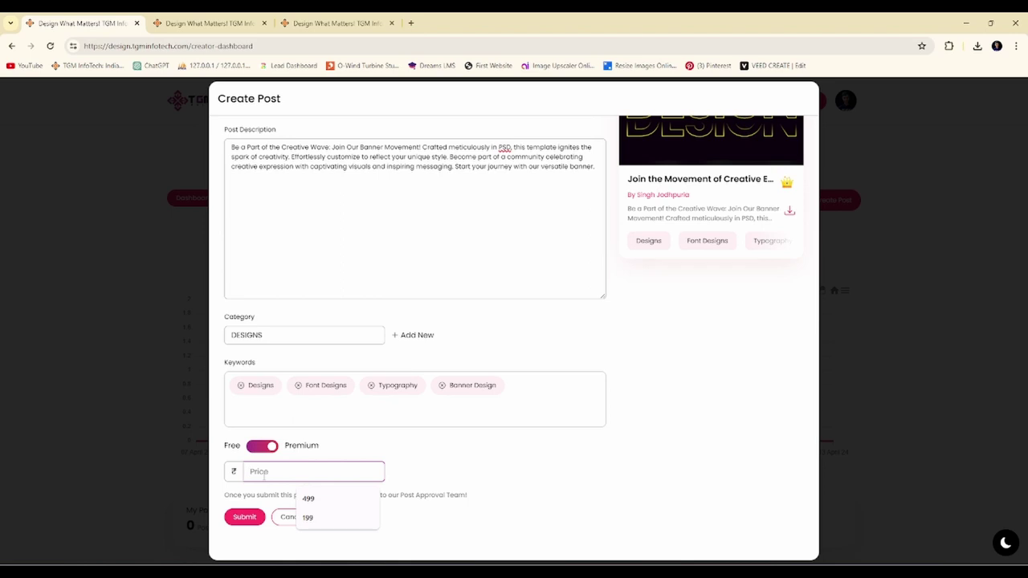
scroll(666, 268, "up", 2)
scroll(647, 257, "down", 1)
scroll(566, 339, "up", 1)
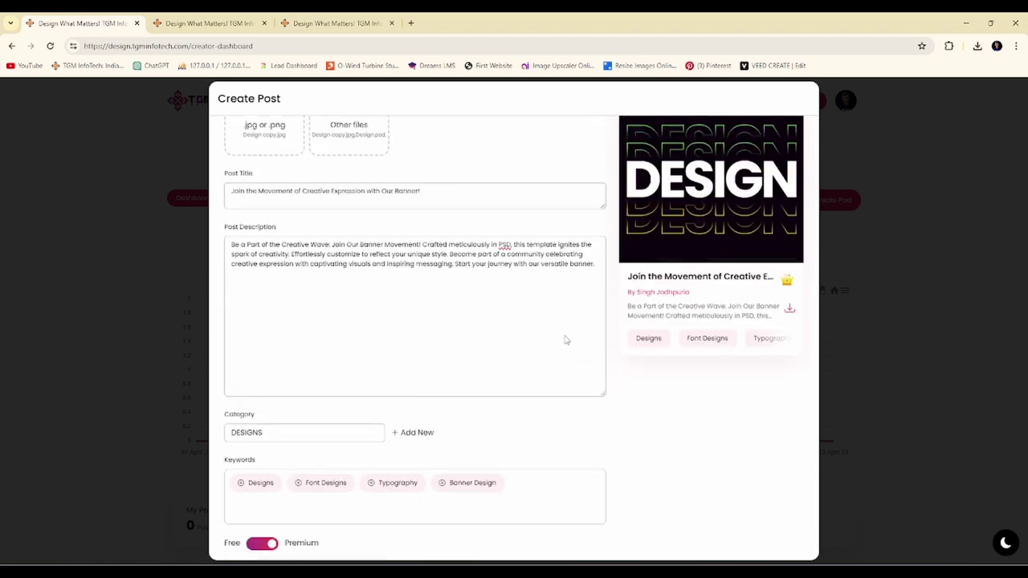
scroll(482, 416, "down", 3)
left_click(308, 472)
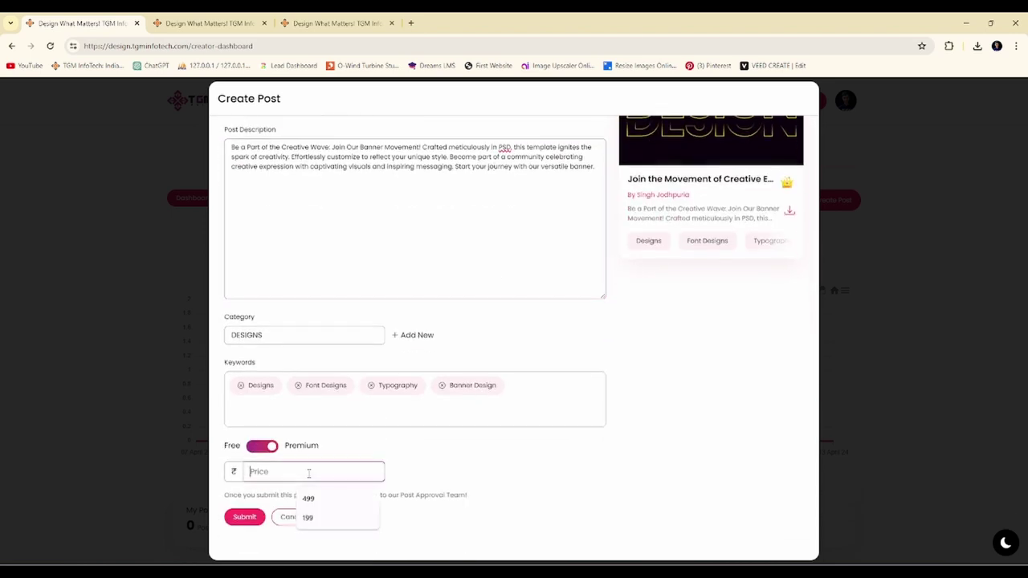
type("99")
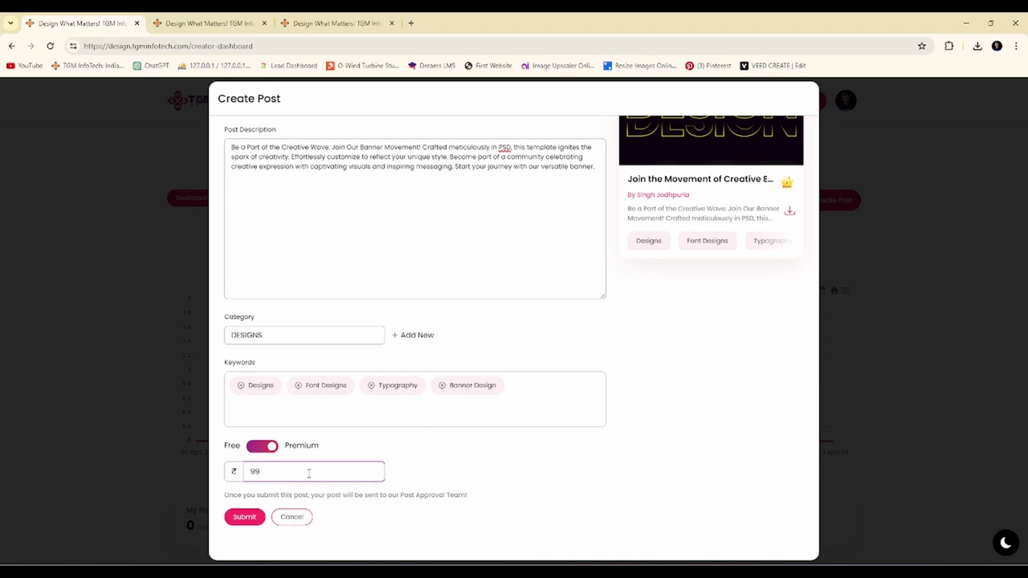
- Check the completed form and submit the DESIGN banner post for approval
scroll(505, 341, "up", 3)
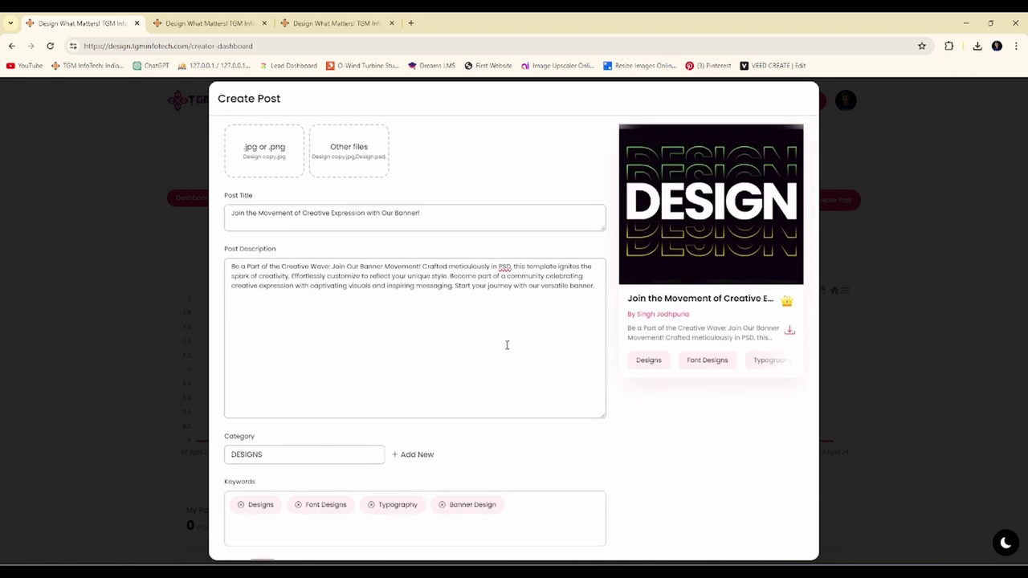
left_click(578, 321)
scroll(578, 377, "down", 3)
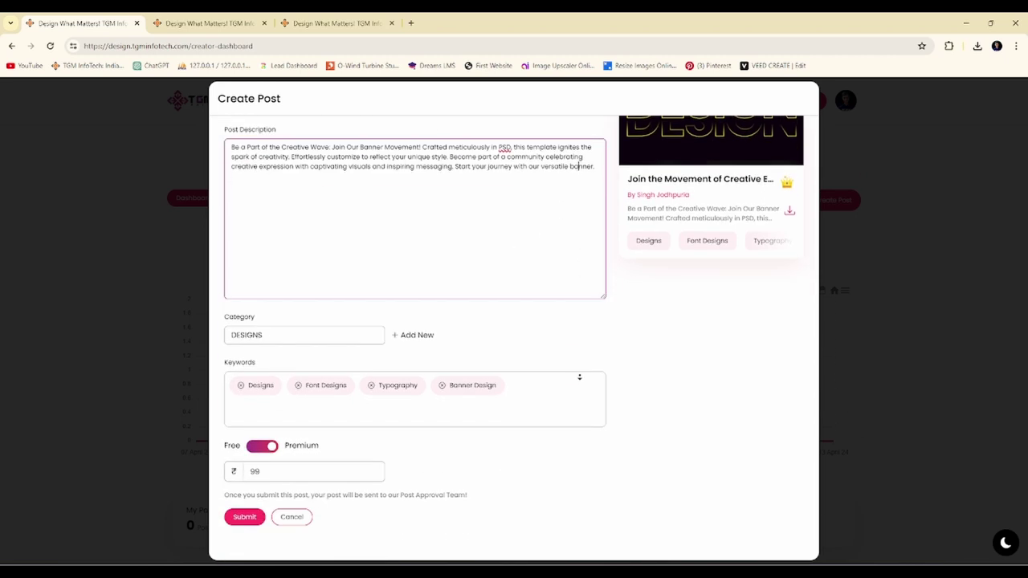
left_click(245, 519)
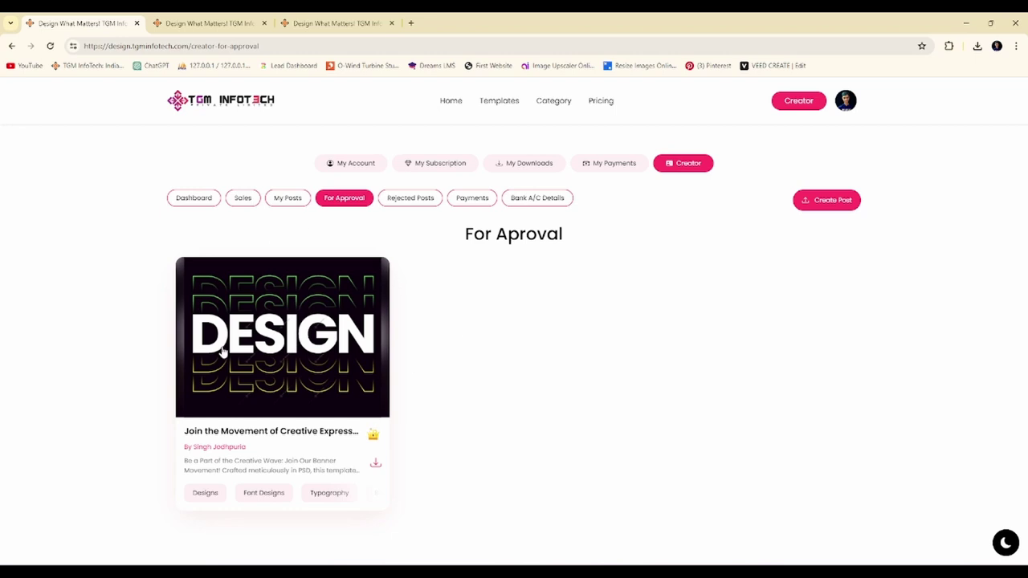
- Open the submitted DESIGN banner post from the For Approval list for editing
left_click(282, 342)
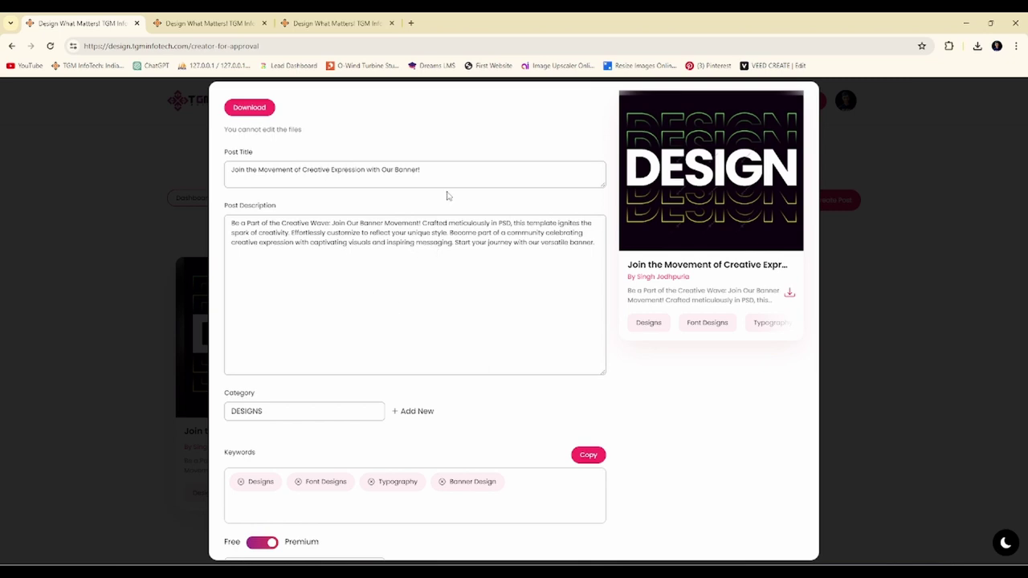
- Try adding test text to the end of the post title and remove it again
left_click(507, 172)
type("m 89")
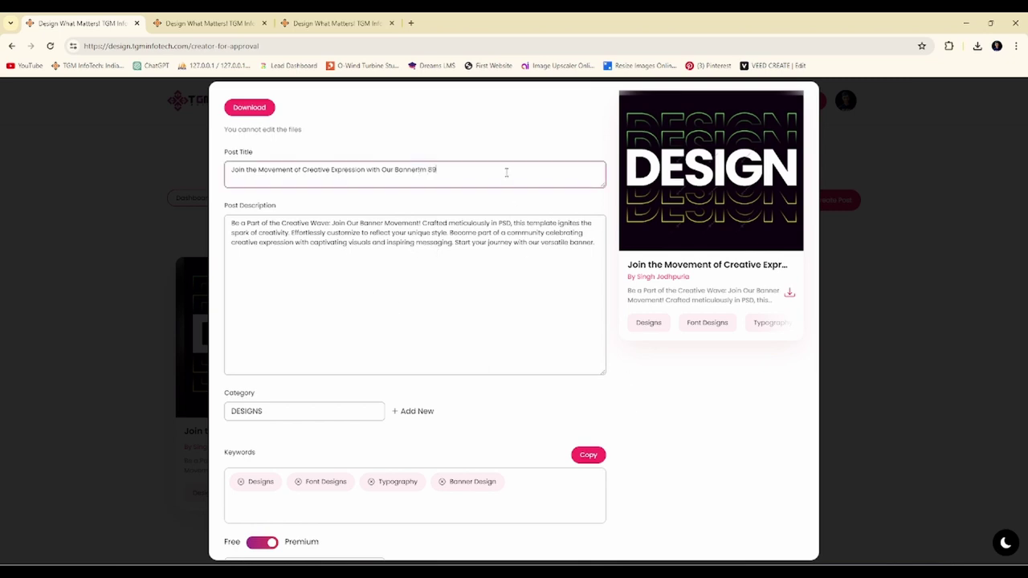
type("689")
scroll(397, 329, "down", 2)
scroll(402, 277, "up", 2)
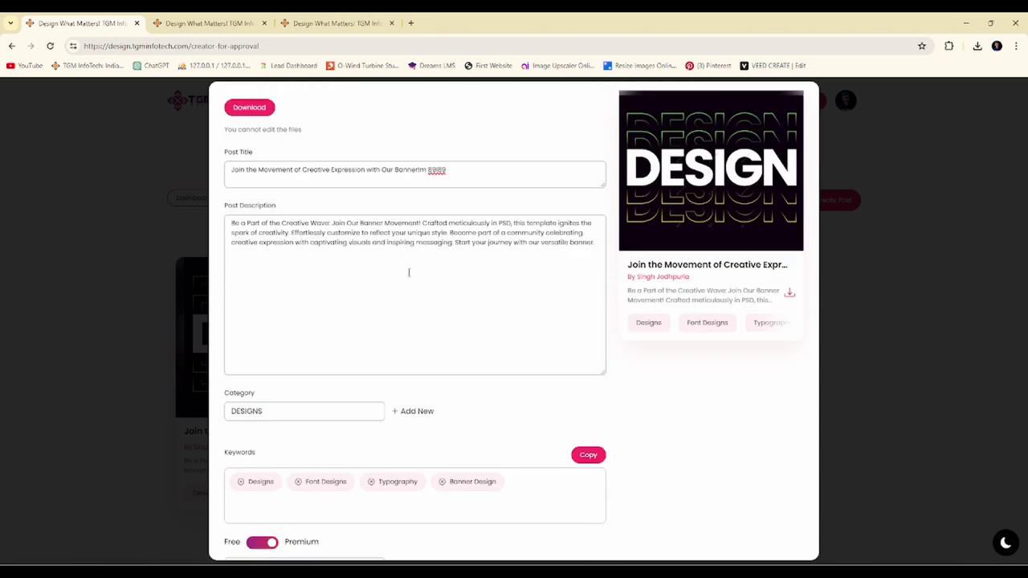
left_click(484, 178)
key("BackSpace")
key("BackSpace")
key("BackSpace")
key("BackSpace")
key("BackSpace")
key("BackSpace")
key("BackSpace")
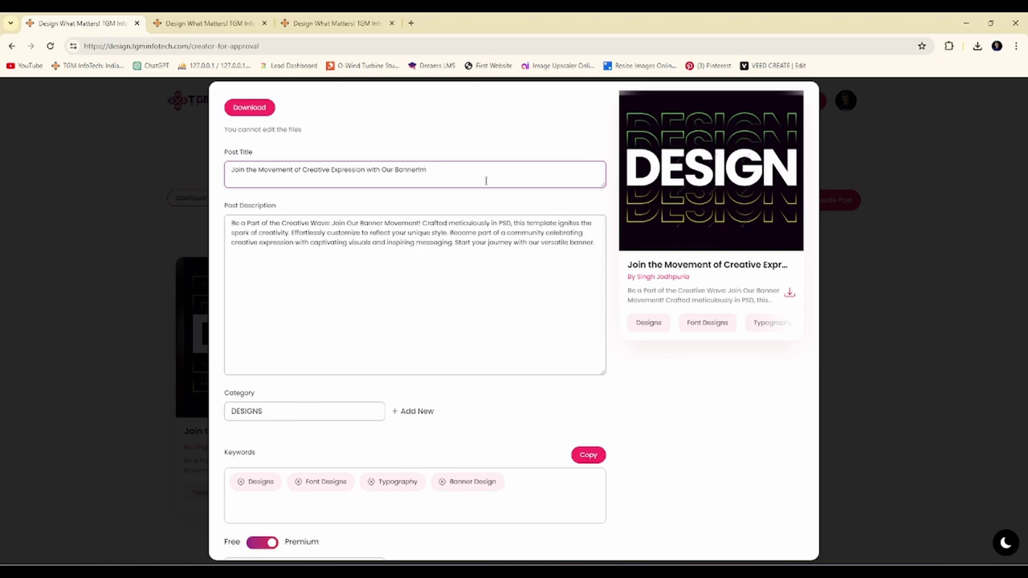
left_click(707, 424)
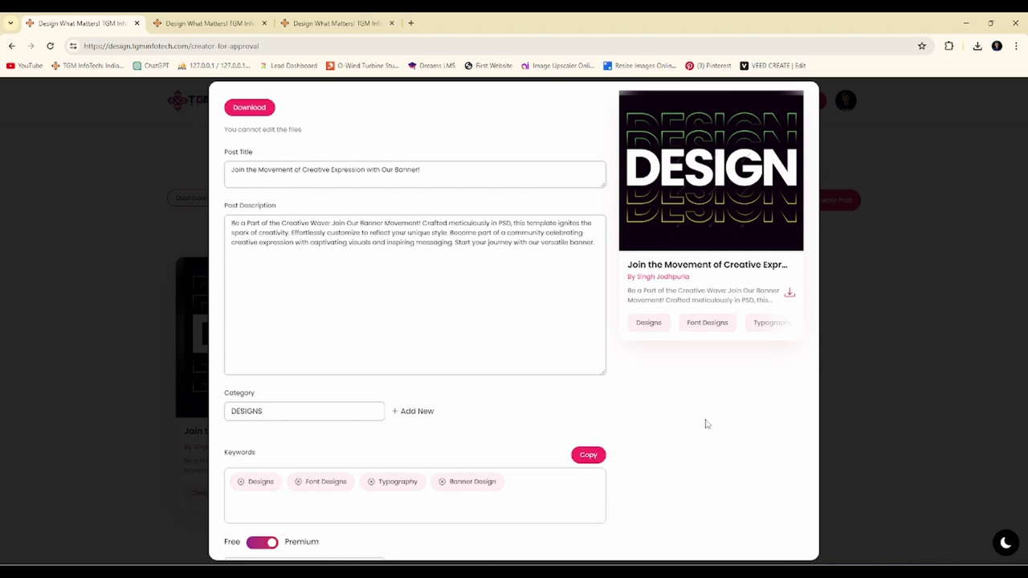
- Change the pending post from Premium to Free and submit the change
scroll(705, 424, "down", 2)
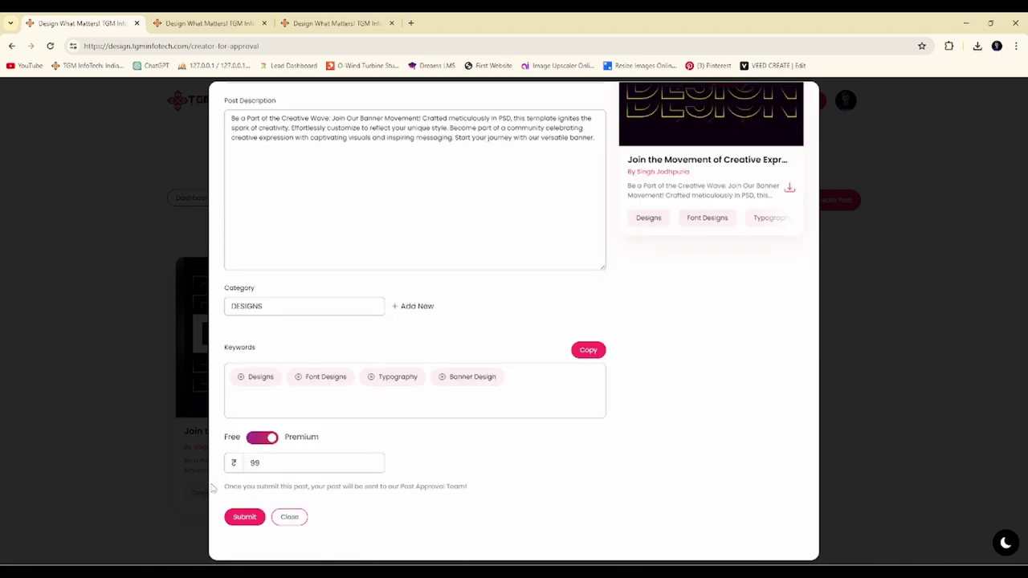
left_click(262, 440)
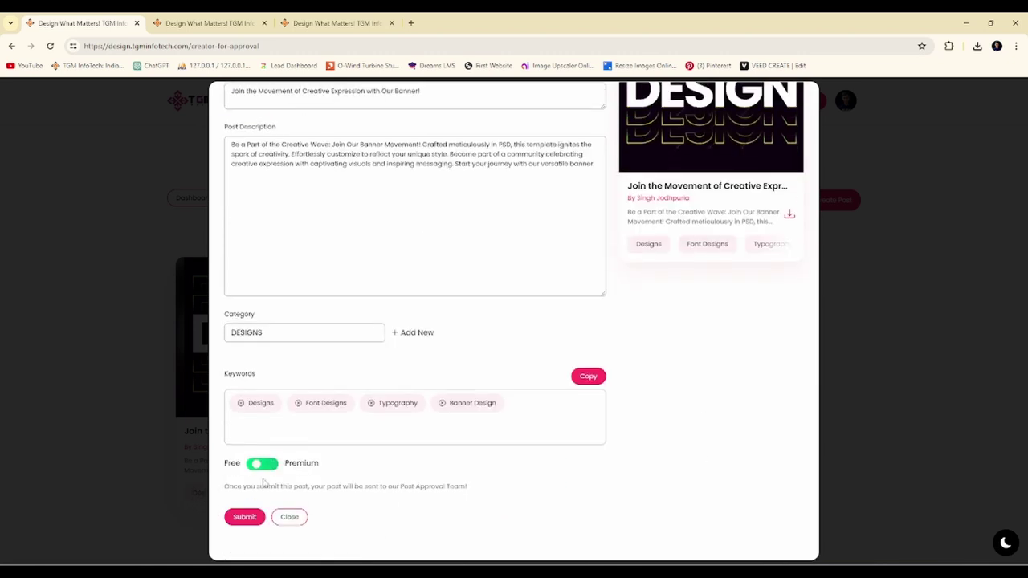
left_click(262, 516)
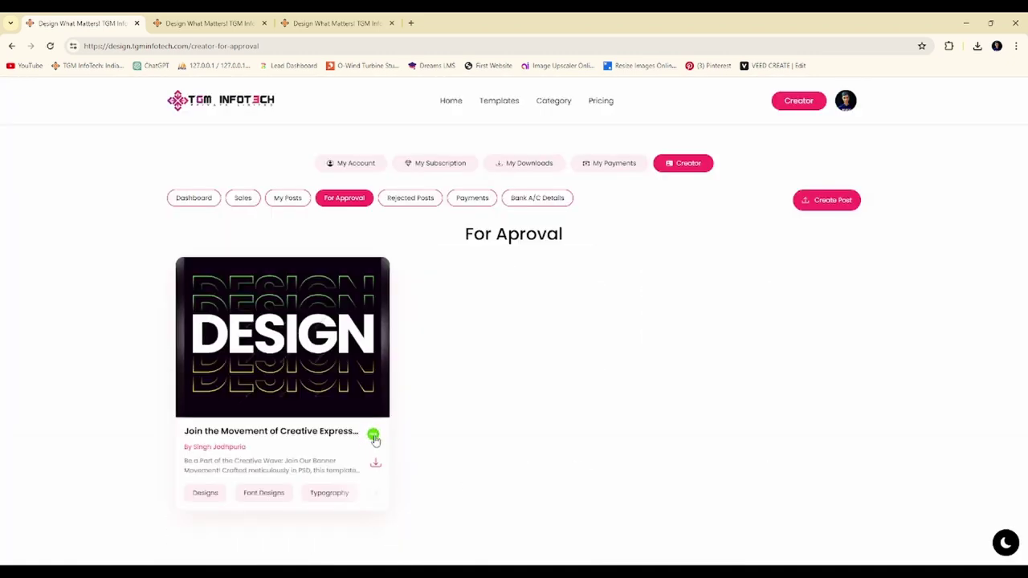
- Reopen the pending post to check its Free or Premium setting, and close it
left_click(373, 438)
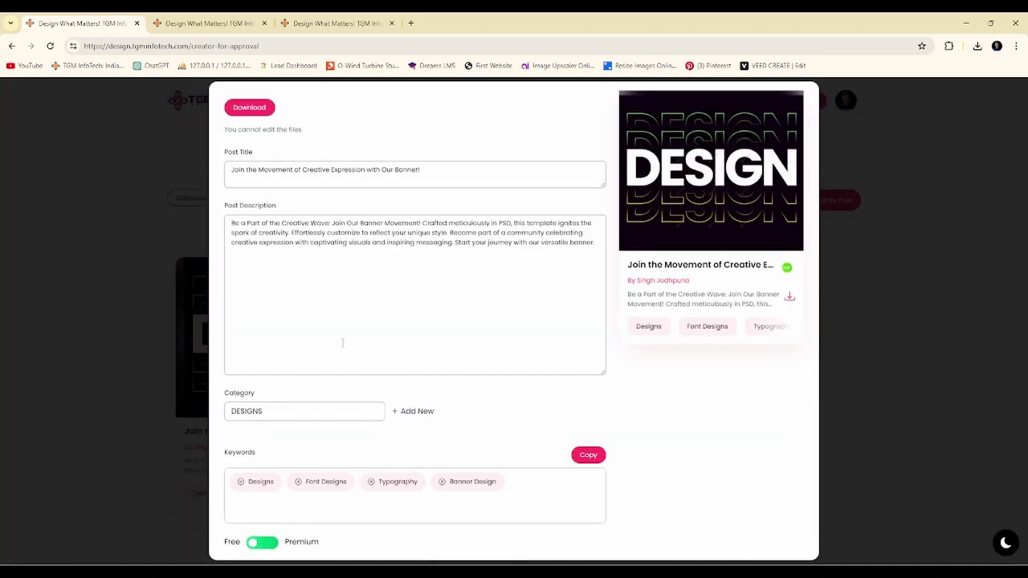
left_click(875, 309)
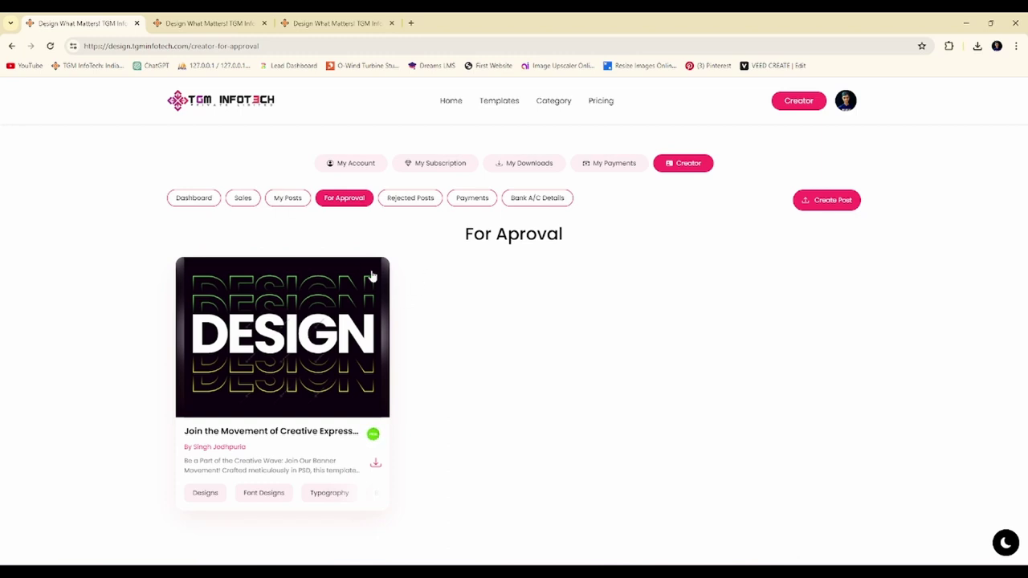
- Open the creator's My Posts list and look at the New Release designs on the marketplace home page
left_click(285, 199)
left_click(372, 16)
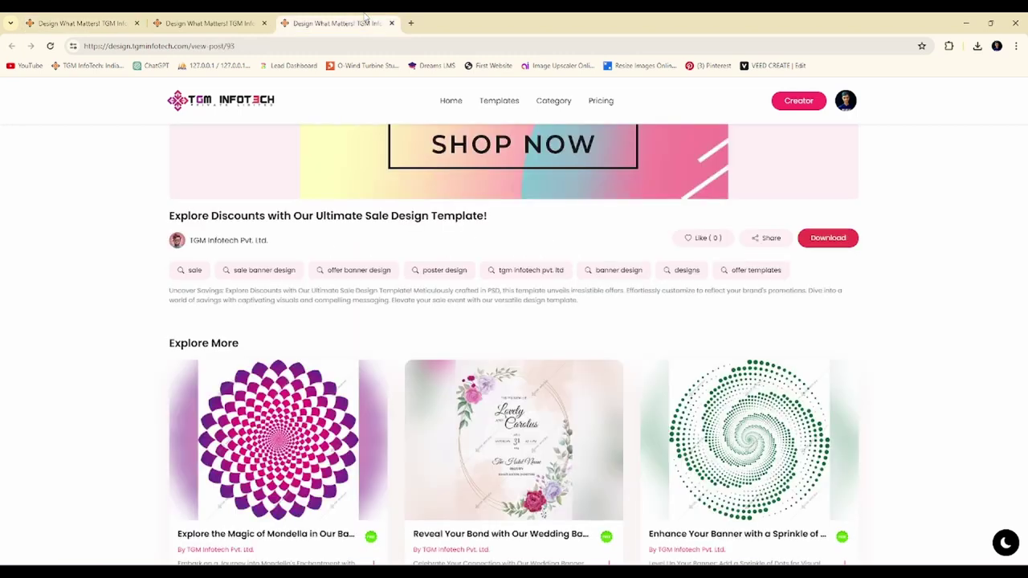
key("ctrl+shift+Tab")
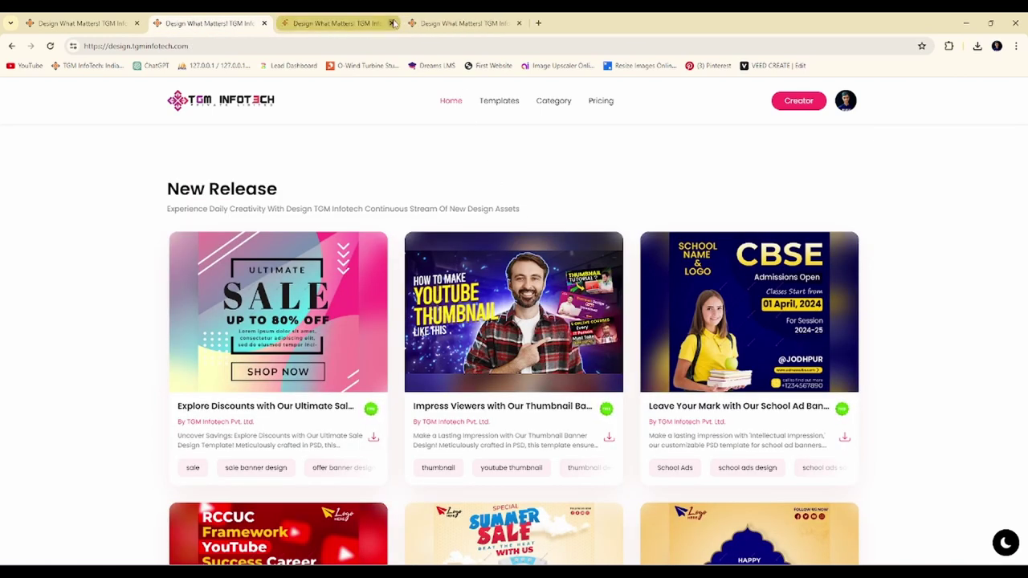
left_click(391, 22)
key("ctrl+shift+Tab")
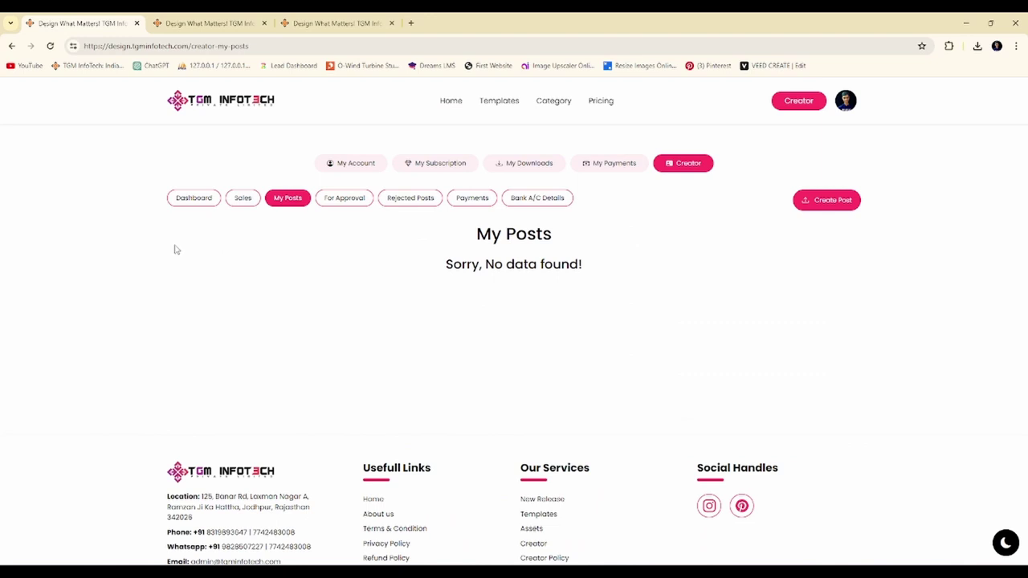